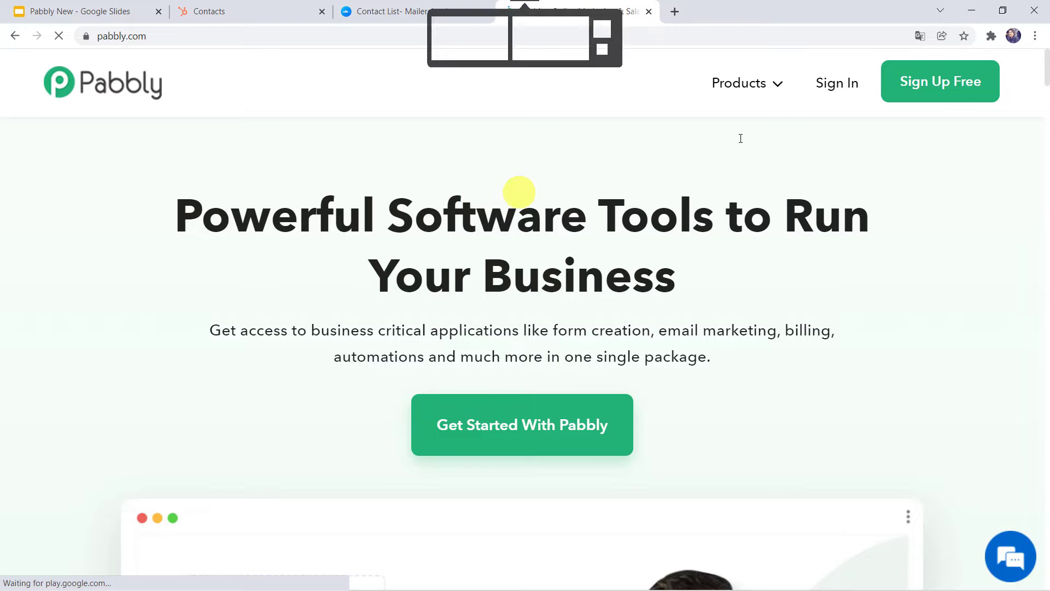
Sign in to Pabbly and launch the Pabbly Connect dashboard listing existing workflows
{"action": "mouse_move", "coordinate": [750, 83]}
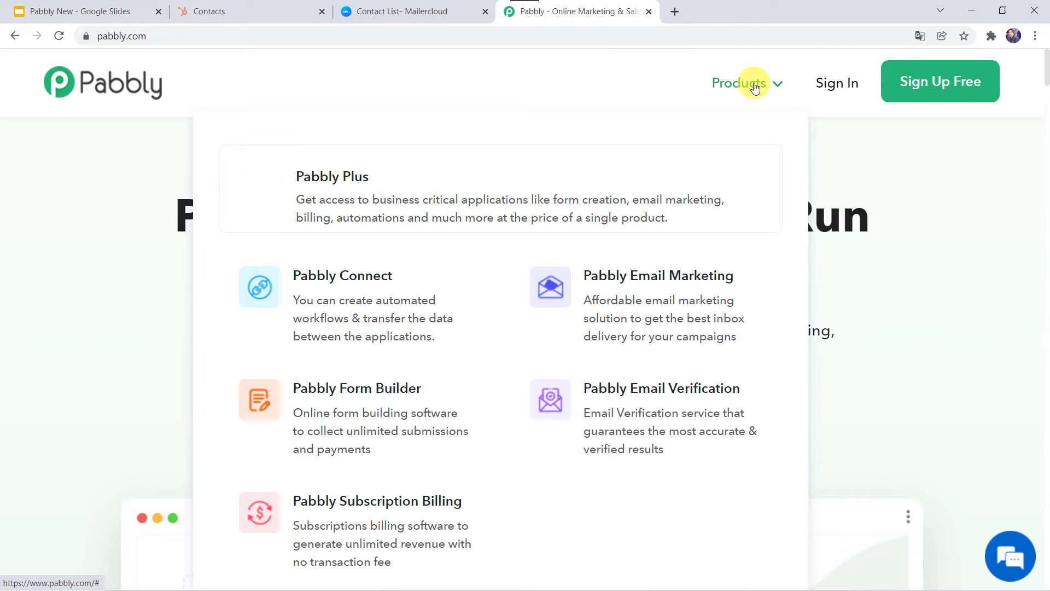
{"action": "left_click", "coordinate": [357, 331]}
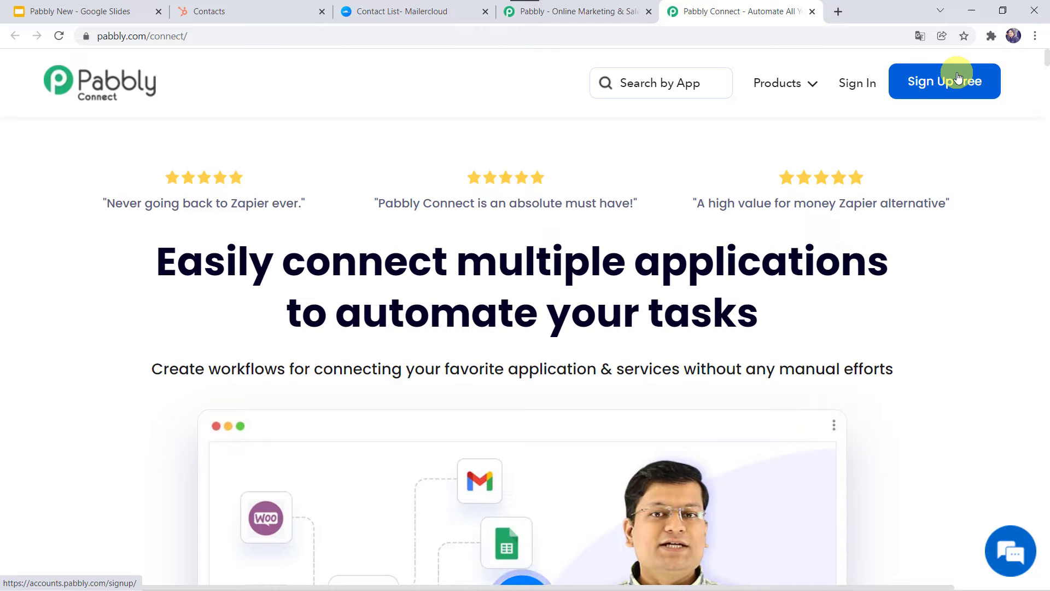
{"action": "left_click", "coordinate": [856, 86]}
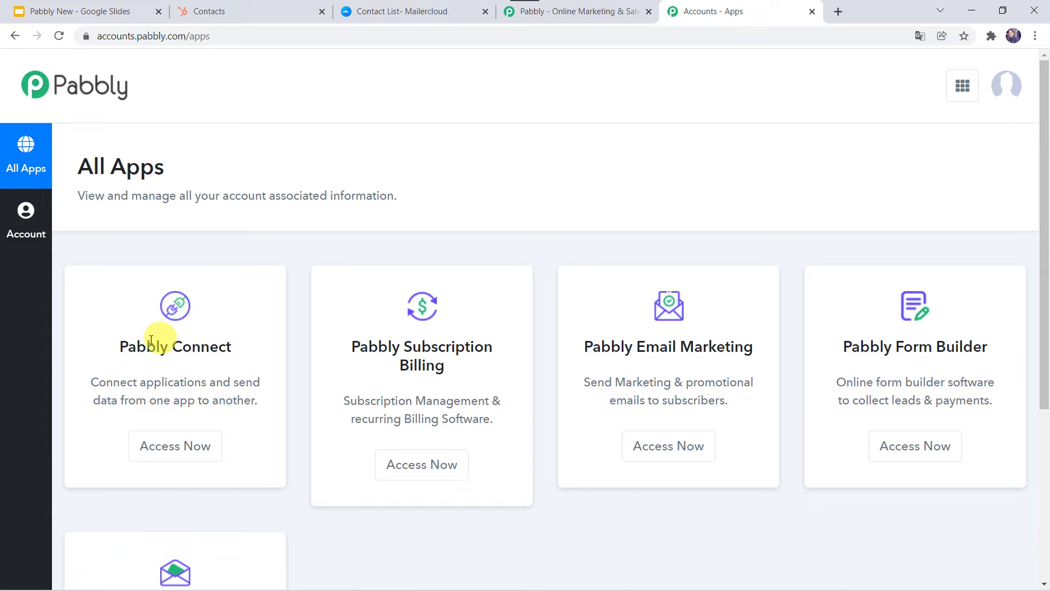
{"action": "left_click", "coordinate": [183, 458]}
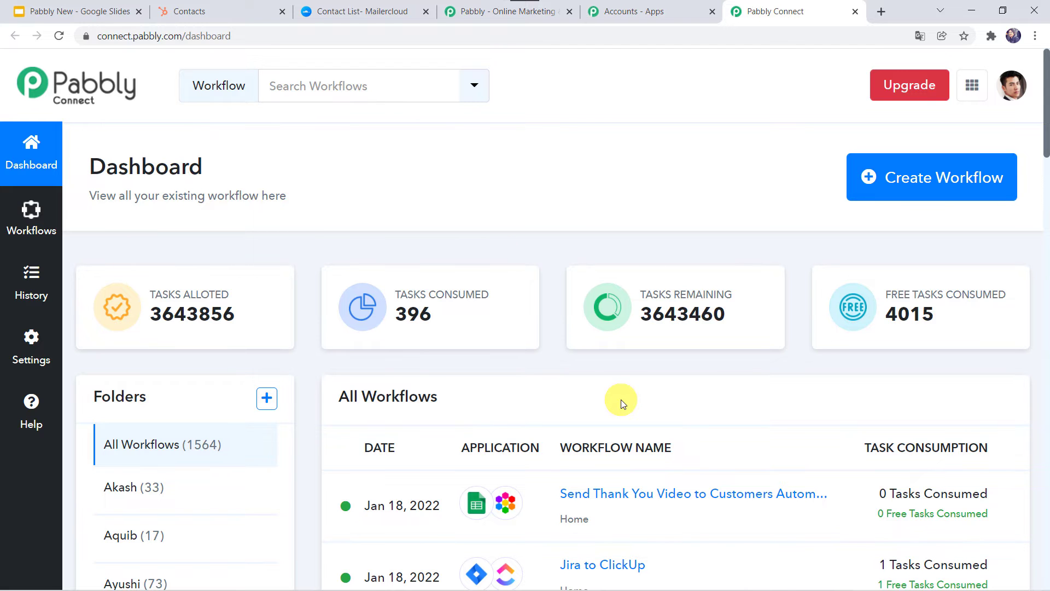
{"action": "scroll", "coordinate": [621, 402], "scroll_direction": "down", "scroll_amount": 7}
{"action": "scroll", "coordinate": [622, 399], "scroll_direction": "up", "scroll_amount": 7}
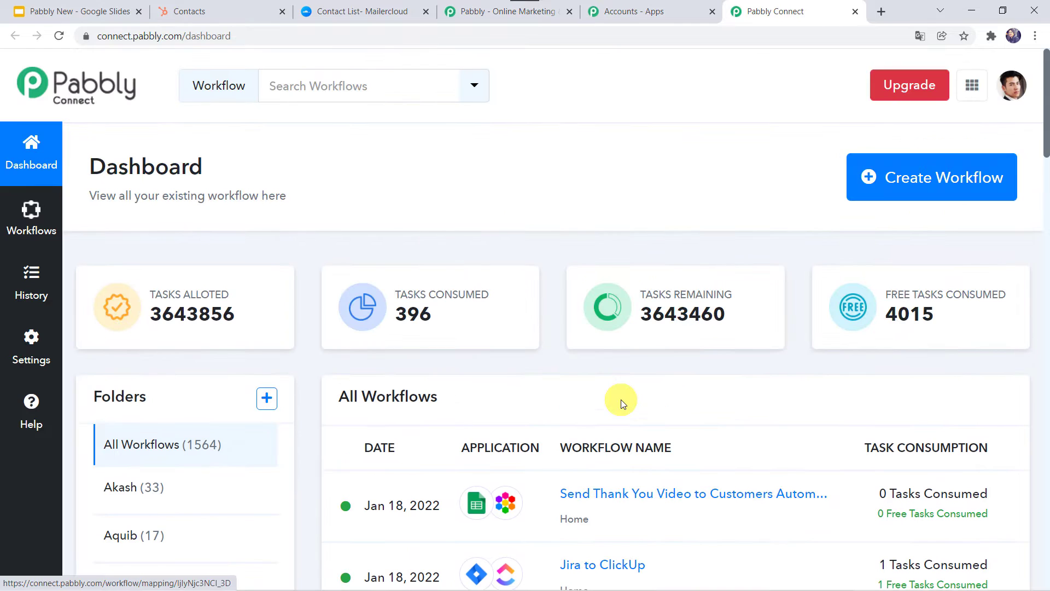
Create a workflow named 'HubSpot CRM to Mailercloud Integration', correcting 'CRm' to 'CRM'
{"action": "left_click", "coordinate": [917, 185]}
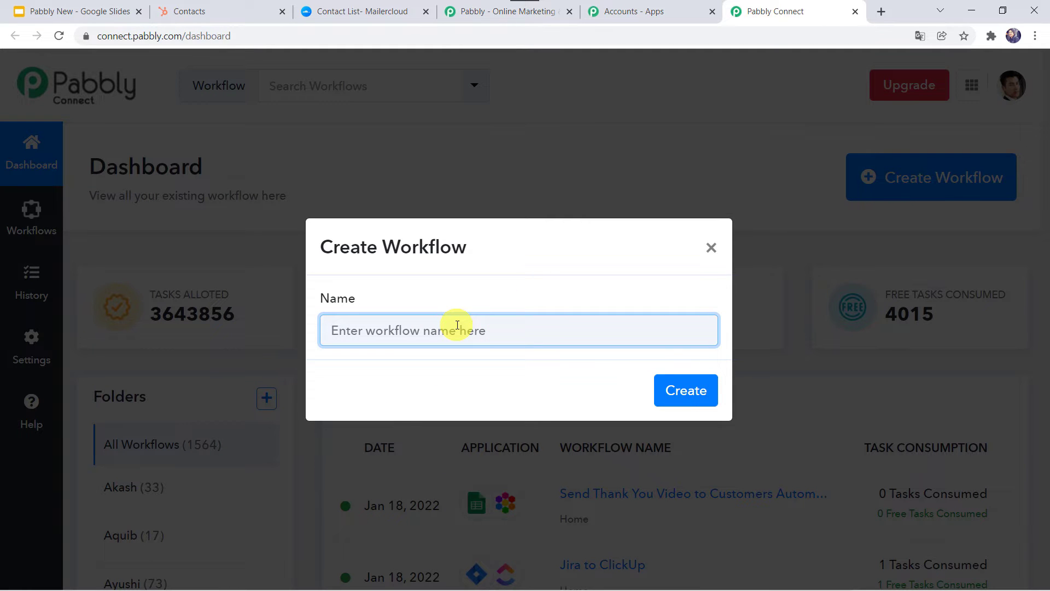
{"action": "type", "text": "H"}
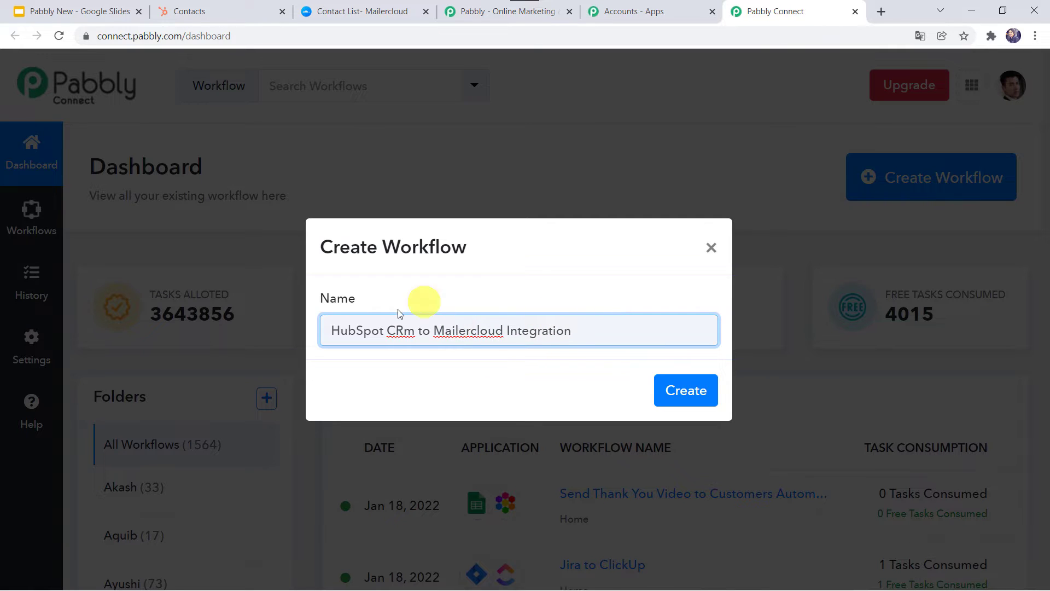
{"action": "left_click", "coordinate": [406, 332]}
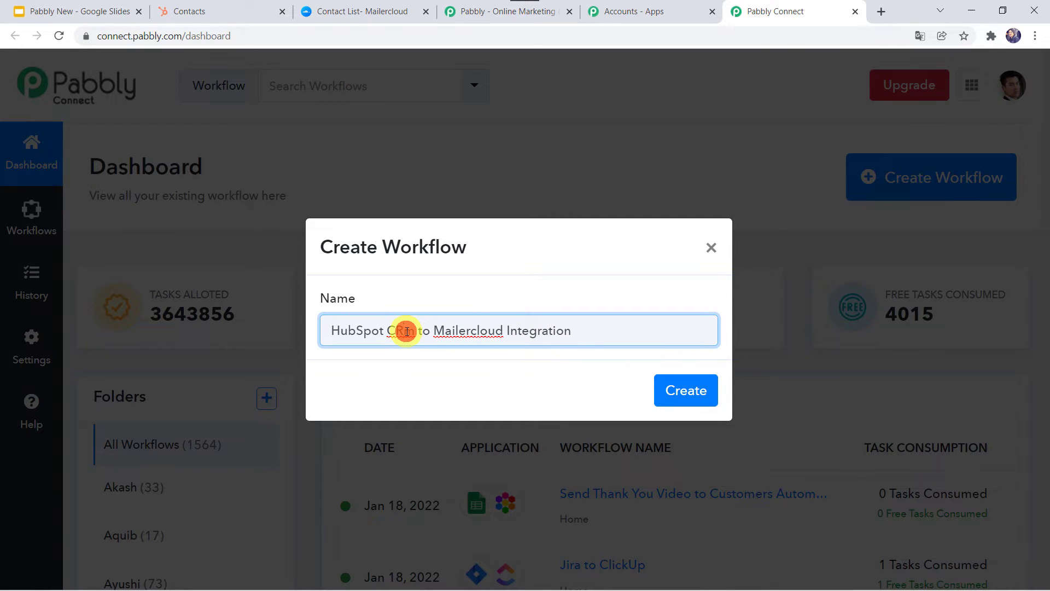
{"action": "key", "text": "BackSpace"}
{"action": "type", "text": "M"}
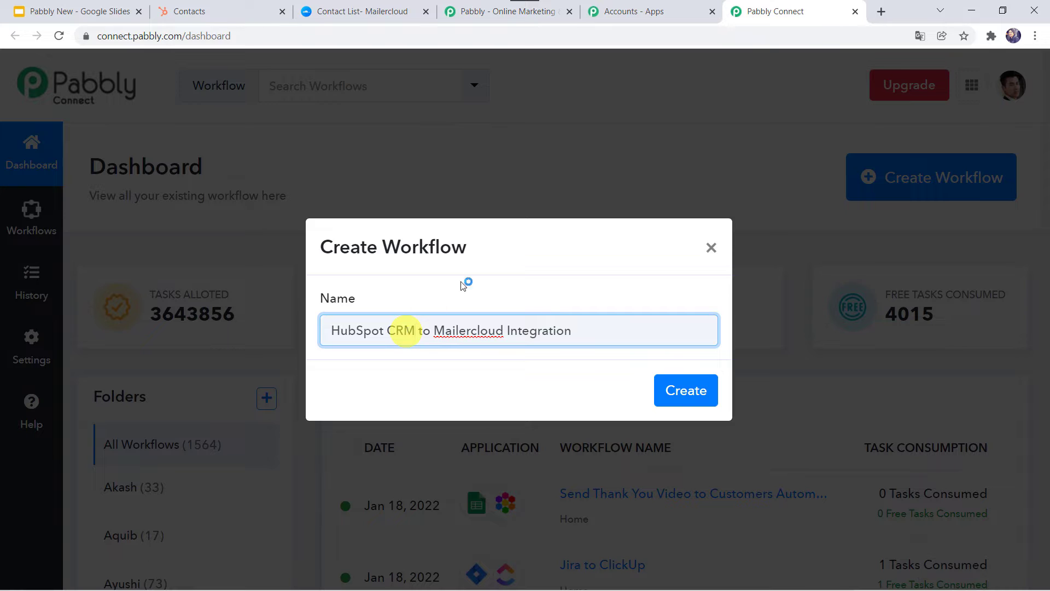
{"action": "left_click", "coordinate": [669, 399]}
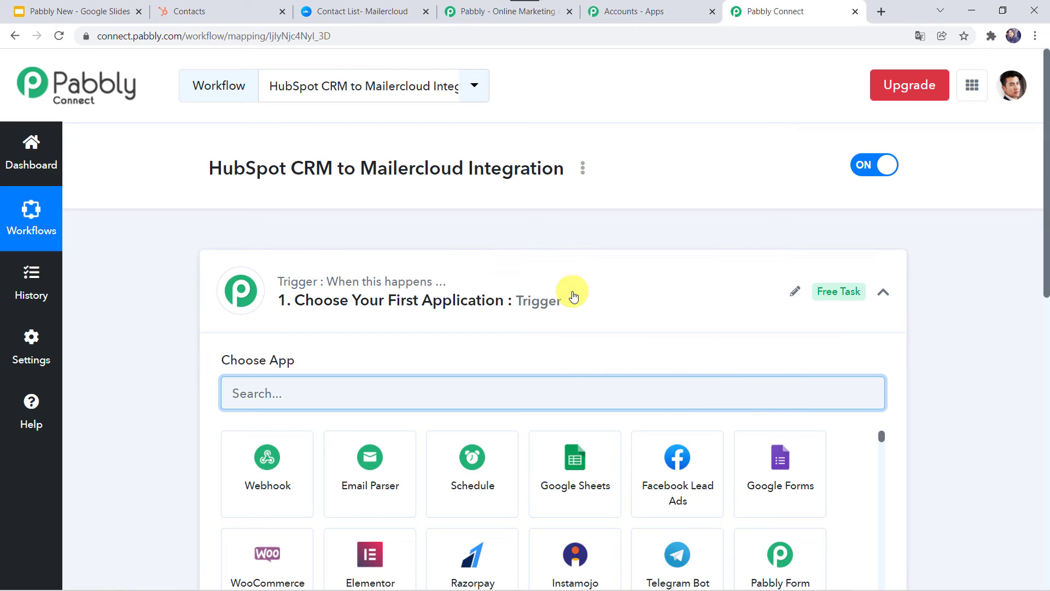
{"action": "left_click", "coordinate": [573, 296]}
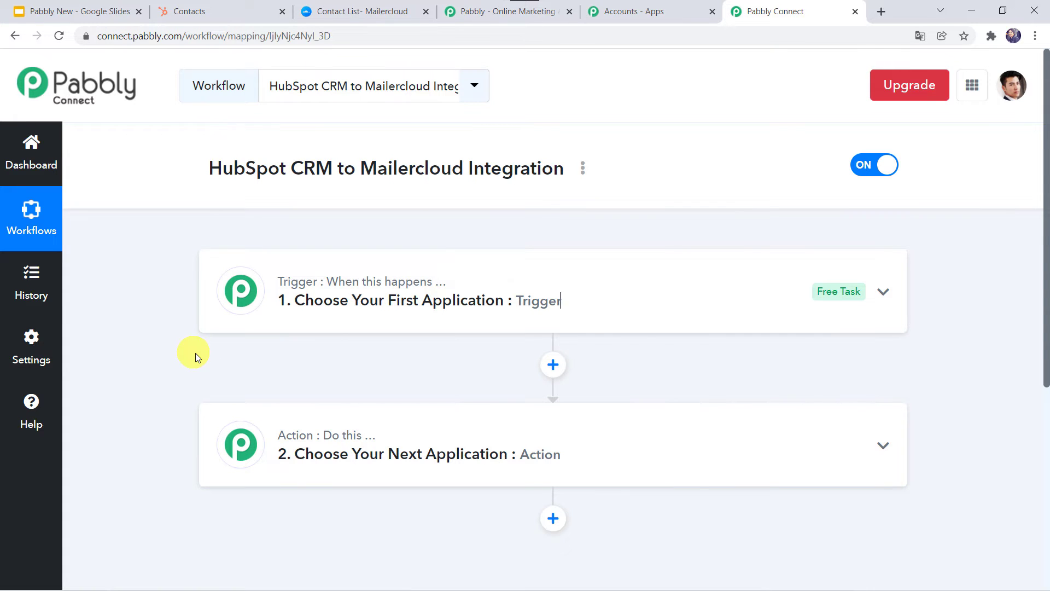
Set the trigger app to HubSpot CRM, searched as 'Hub', with the New Contact Added event
{"action": "left_click", "coordinate": [576, 285]}
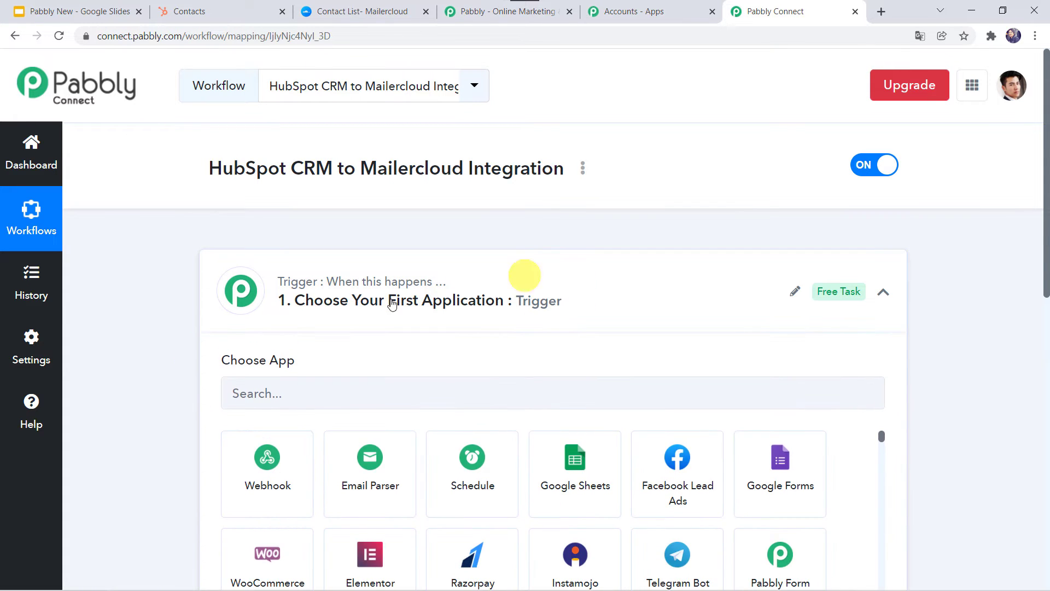
{"action": "scroll", "coordinate": [344, 354], "scroll_direction": "down", "scroll_amount": 2}
{"action": "left_click", "coordinate": [320, 288]}
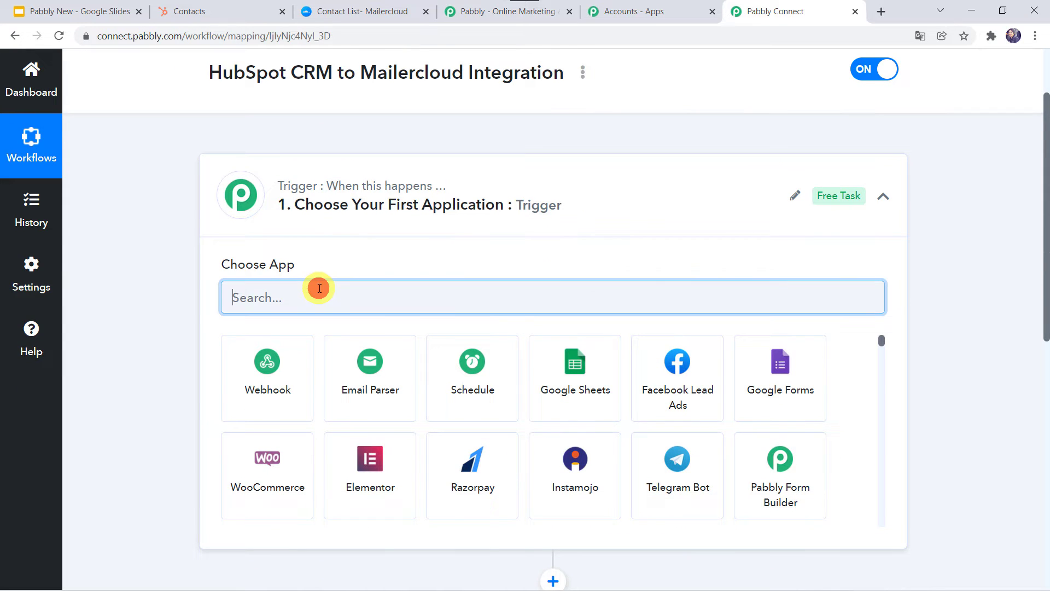
{"action": "type", "text": "Hub"}
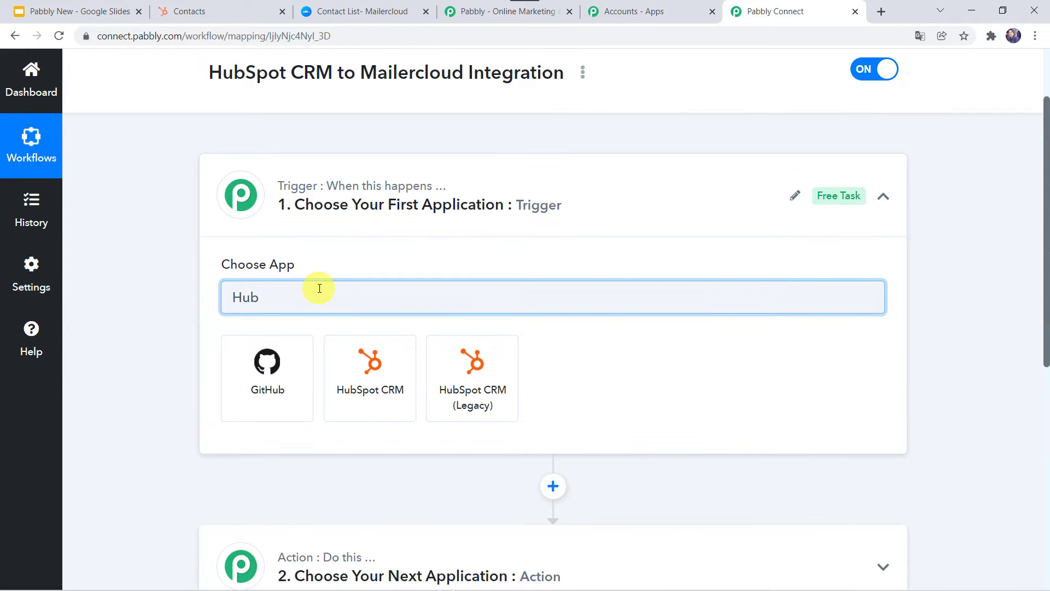
{"action": "left_click", "coordinate": [377, 389]}
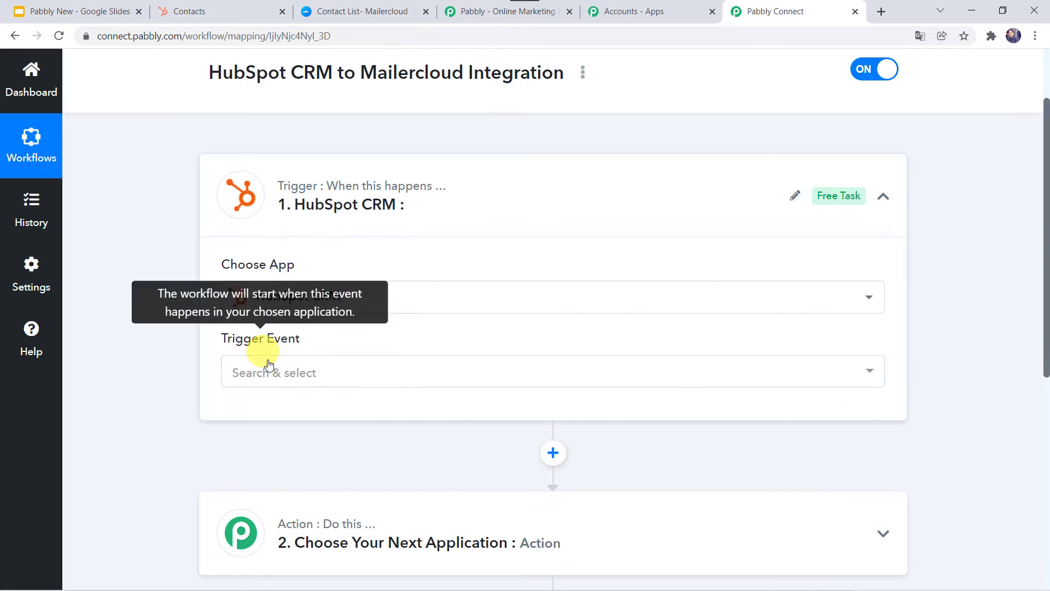
{"action": "left_click", "coordinate": [271, 372]}
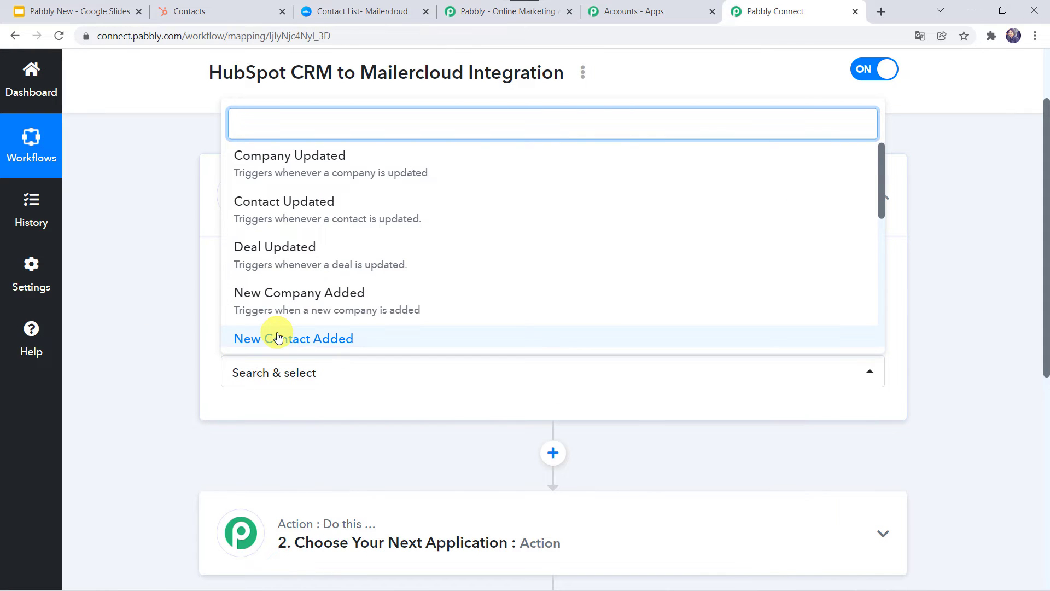
{"action": "scroll", "coordinate": [276, 335], "scroll_direction": "down", "scroll_amount": 1}
{"action": "left_click", "coordinate": [292, 283]}
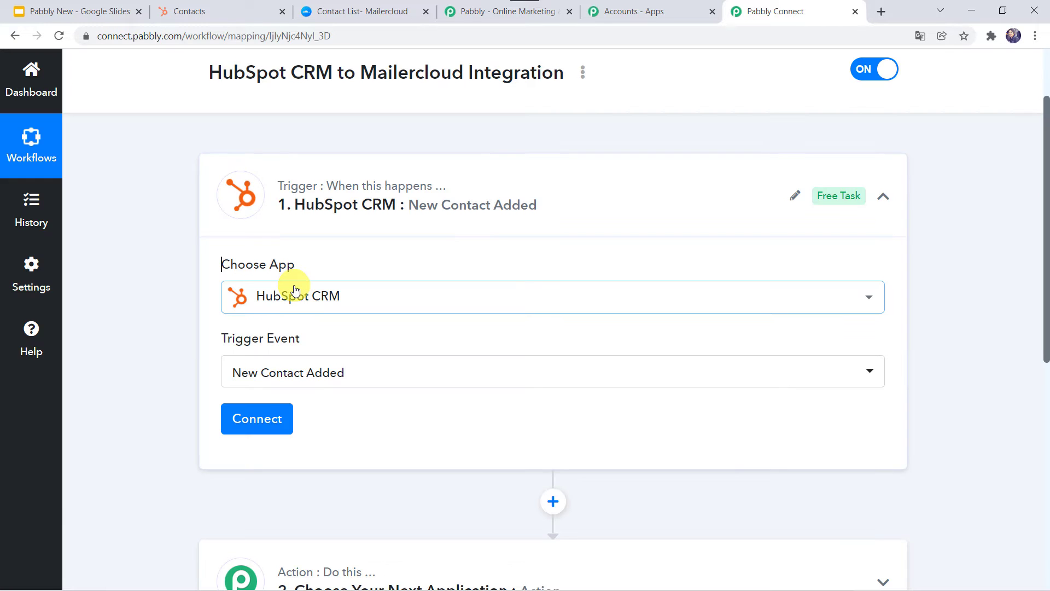
Begin adding a new HubSpot CRM connection, bringing up the API key form
{"action": "left_click", "coordinate": [279, 431]}
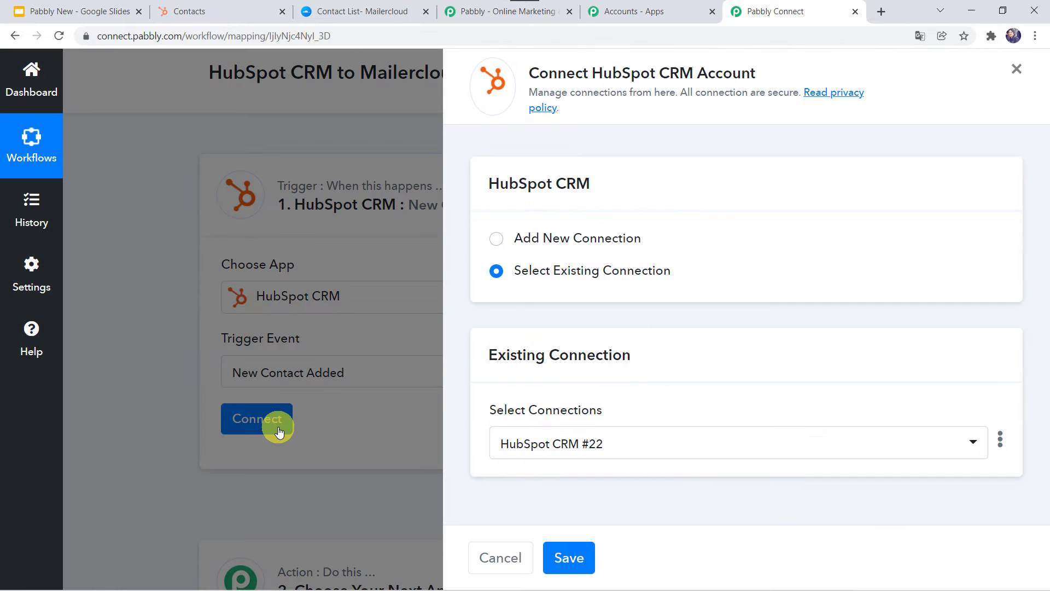
{"action": "left_click", "coordinate": [554, 243]}
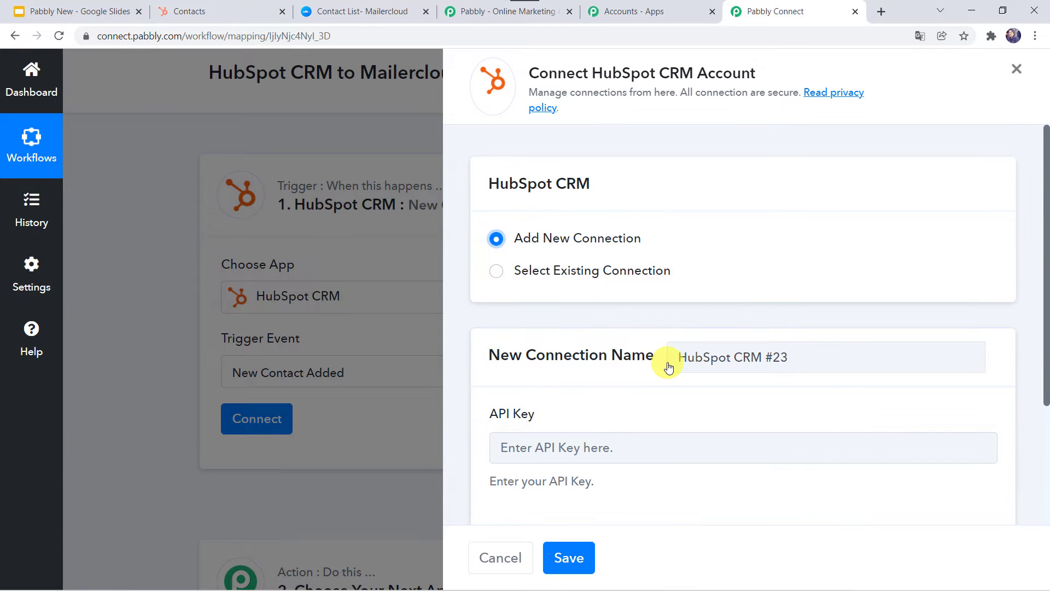
{"action": "scroll", "coordinate": [666, 364], "scroll_direction": "down", "scroll_amount": 2}
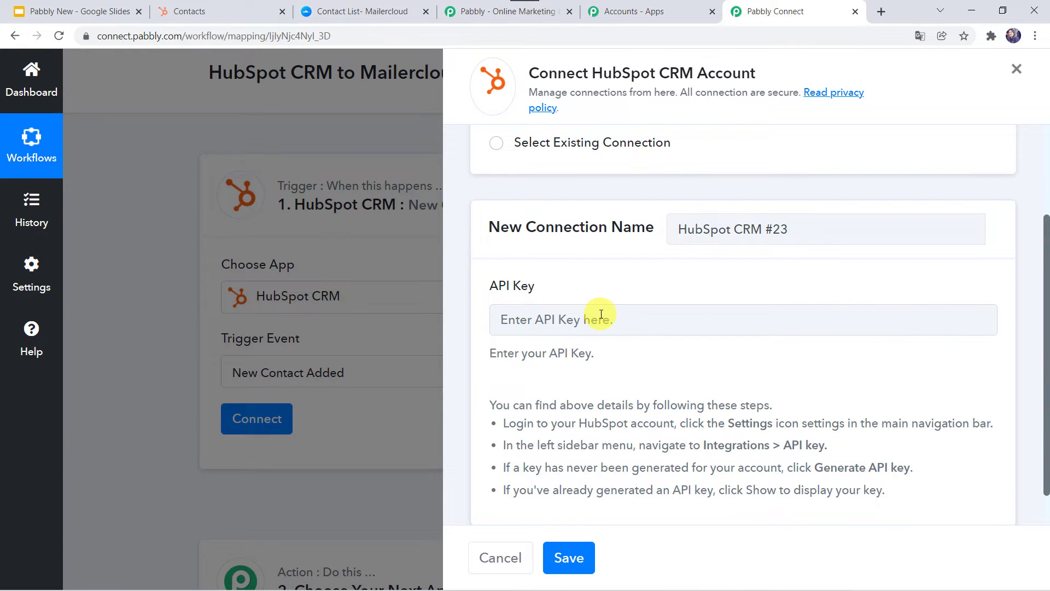
{"action": "scroll", "coordinate": [601, 314], "scroll_direction": "down", "scroll_amount": 1}
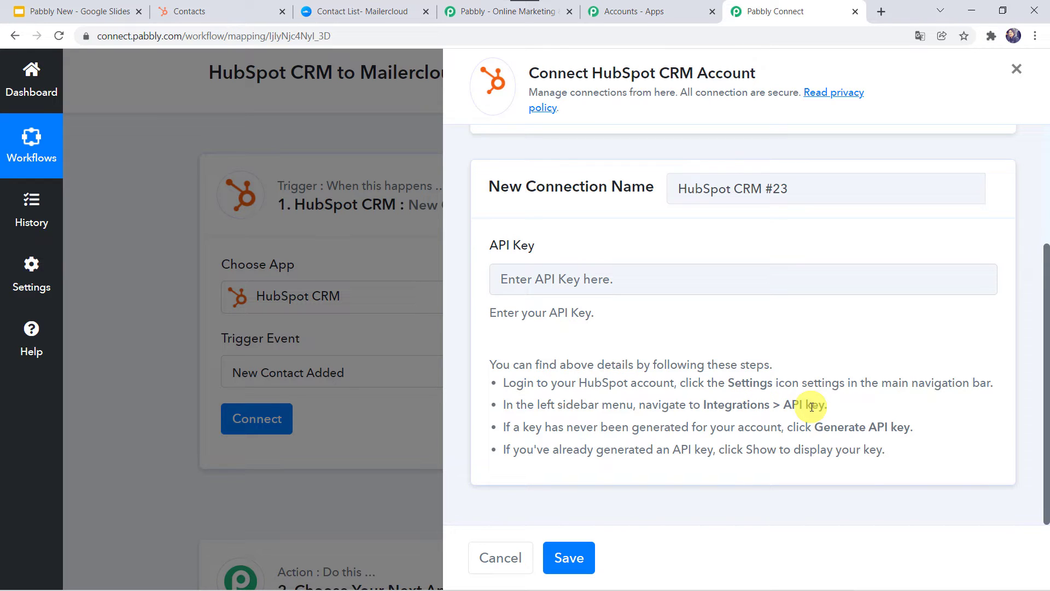
Go to the HubSpot account's API key settings page
{"action": "left_click", "coordinate": [176, 12]}
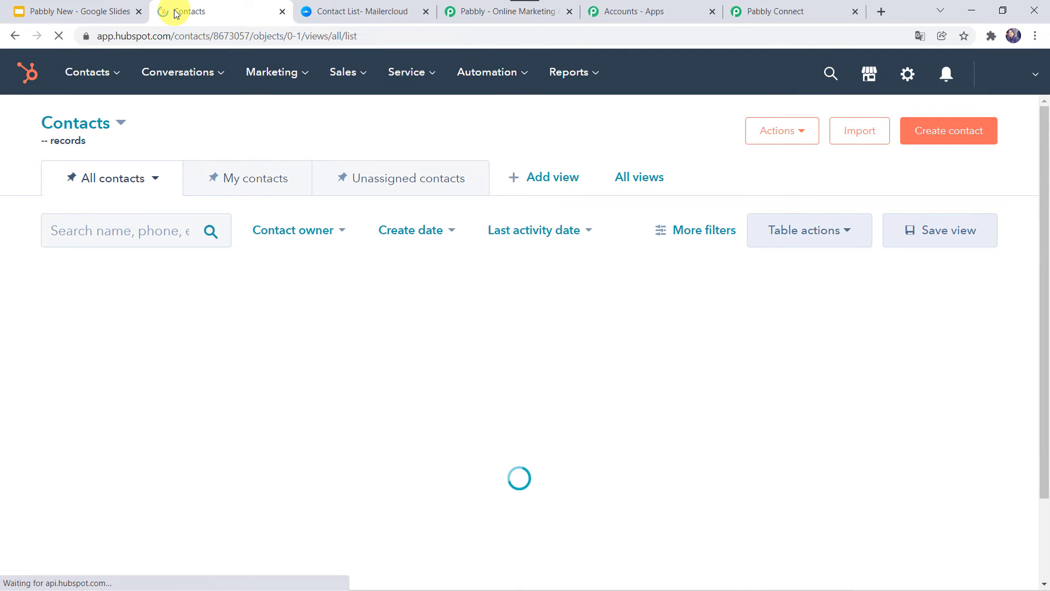
{"action": "left_click", "coordinate": [908, 74]}
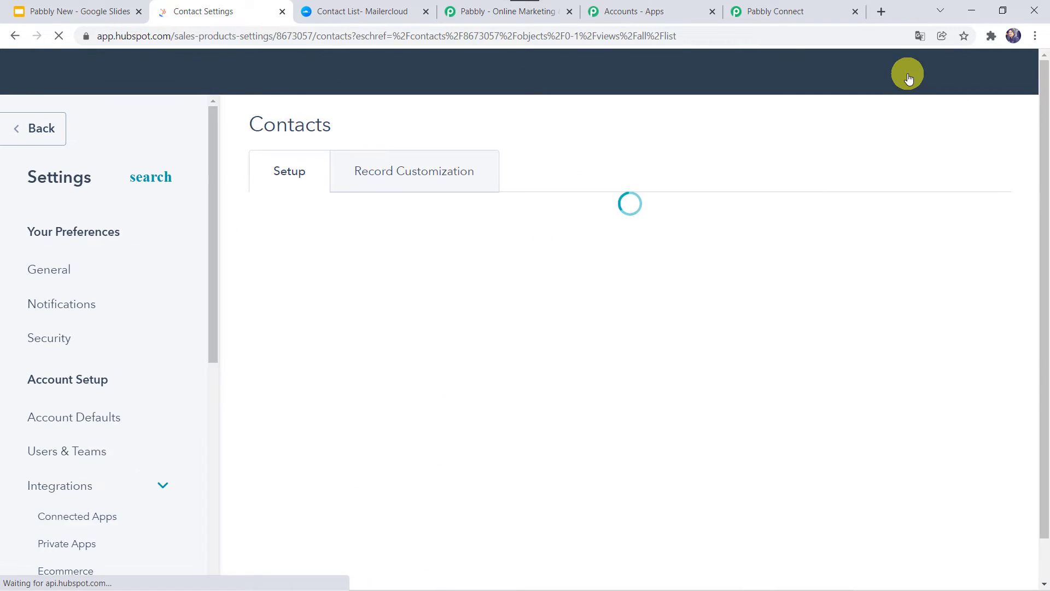
{"action": "scroll", "coordinate": [84, 426], "scroll_direction": "down", "scroll_amount": 3}
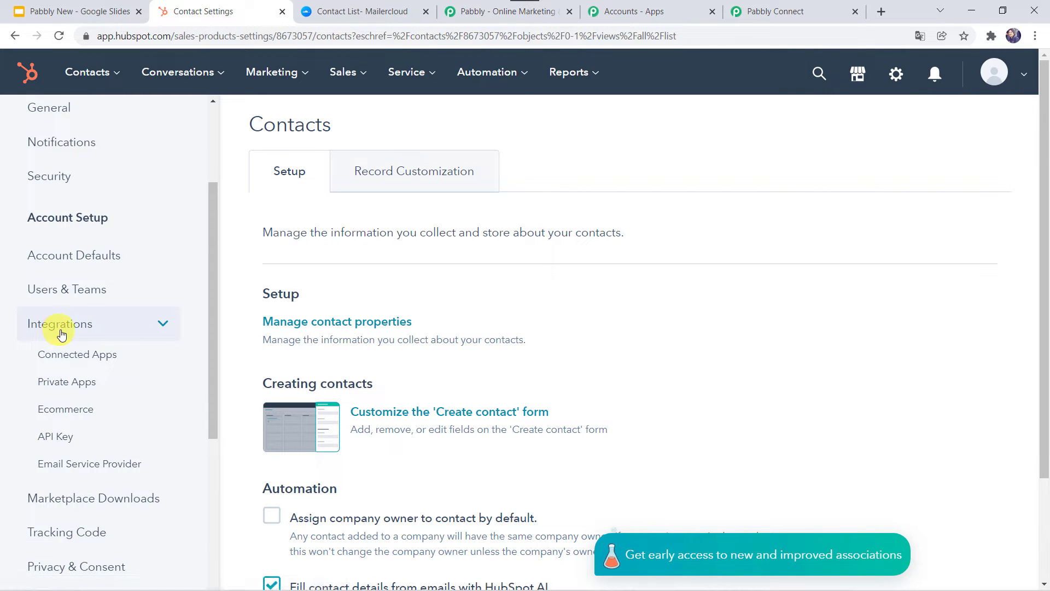
{"action": "left_click", "coordinate": [67, 437]}
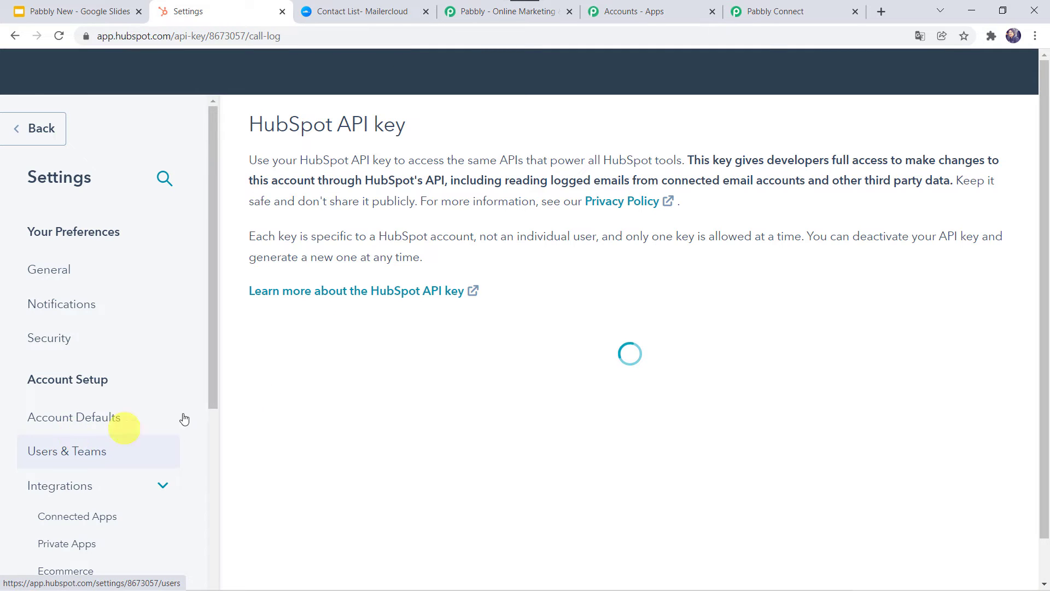
Reveal the active HubSpot API key after the security check and copy it
{"action": "scroll", "coordinate": [628, 414], "scroll_direction": "down", "scroll_amount": 2}
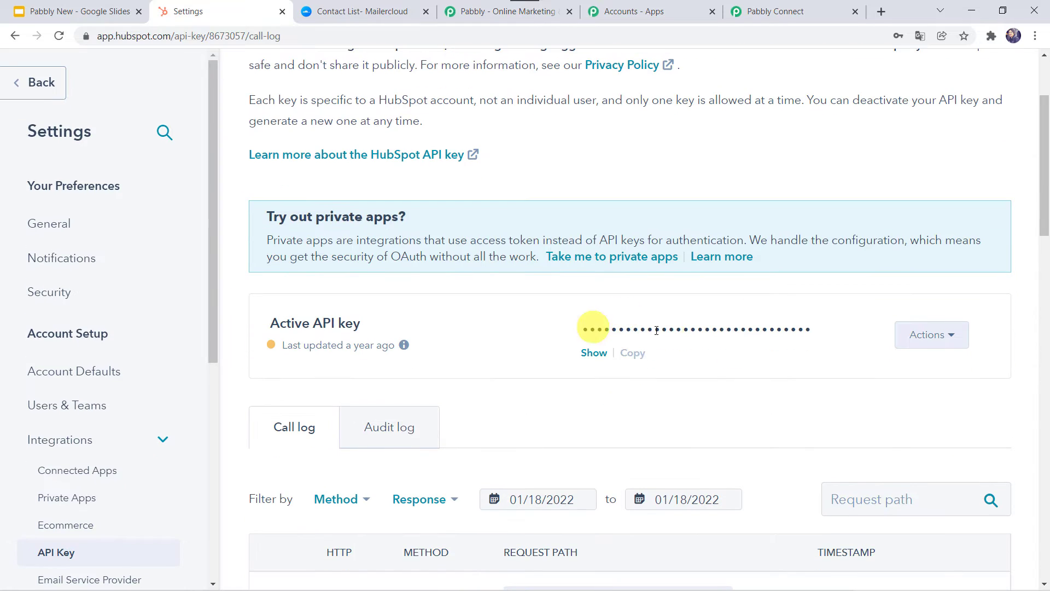
{"action": "left_click", "coordinate": [601, 355]}
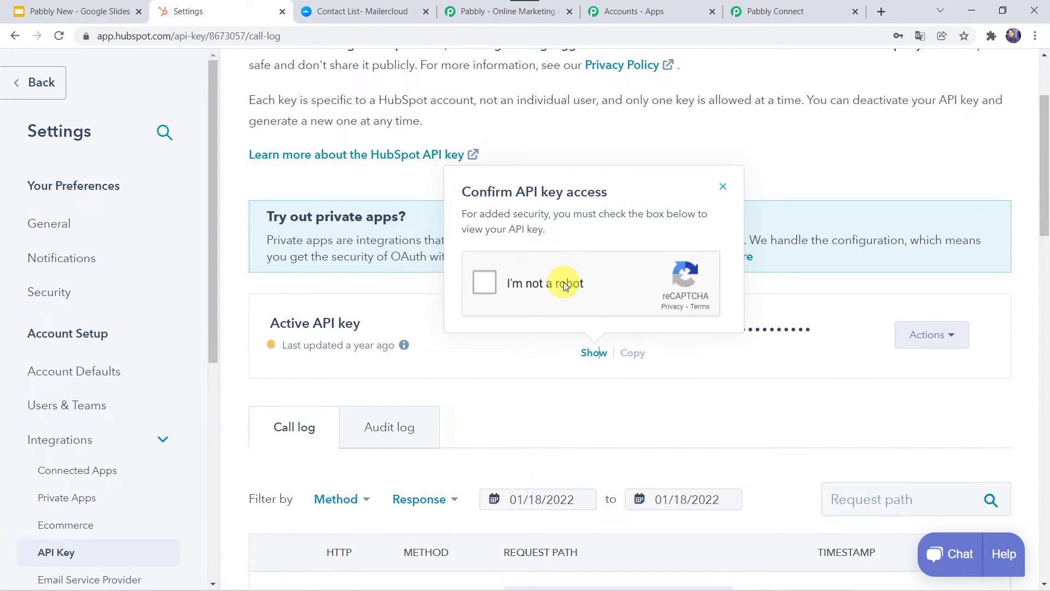
{"action": "left_click", "coordinate": [562, 284]}
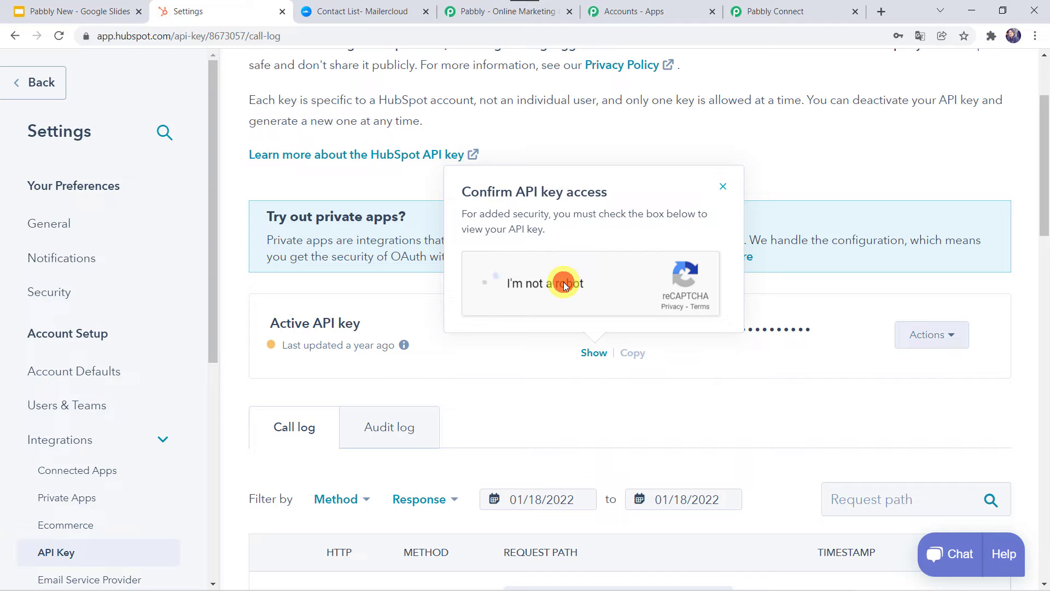
{"action": "left_click", "coordinate": [635, 354]}
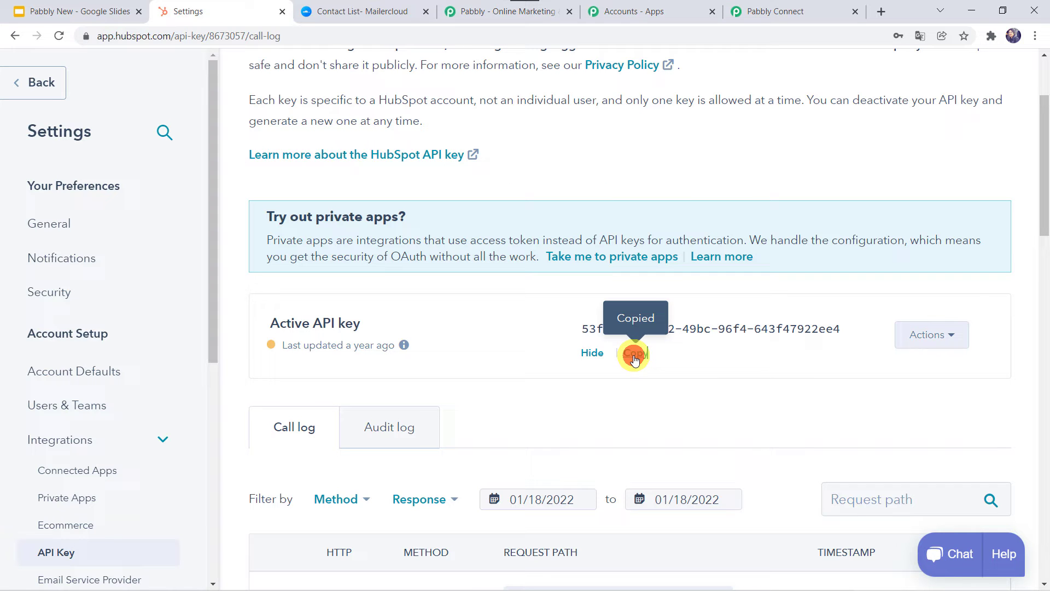
{"action": "left_click", "coordinate": [783, 11]}
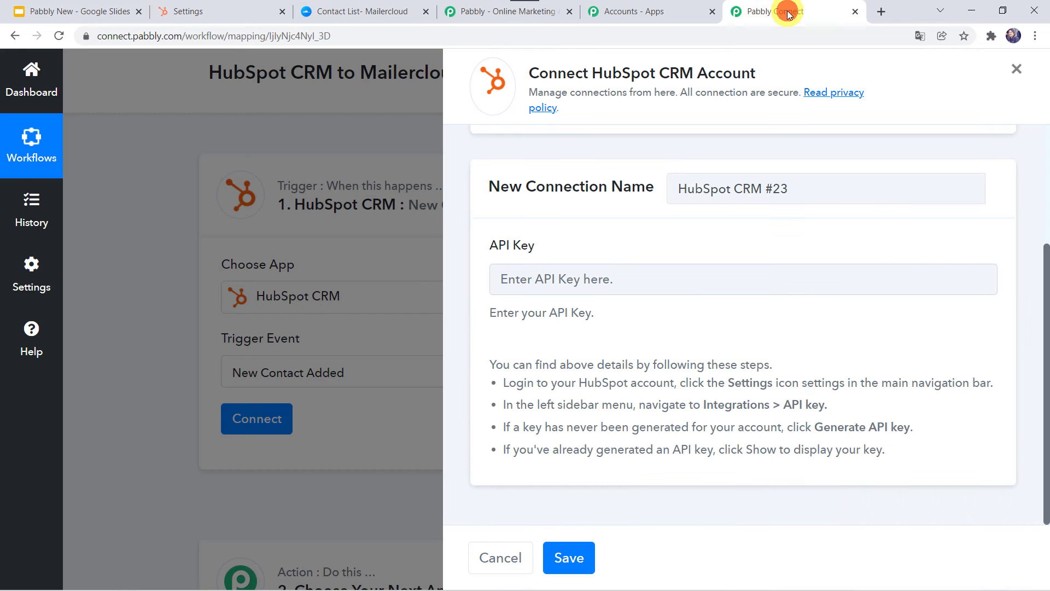
Paste the HubSpot API key into the connection's API Key field and save the connection
{"action": "right_click", "coordinate": [536, 279]}
{"action": "left_click", "coordinate": [567, 392]}
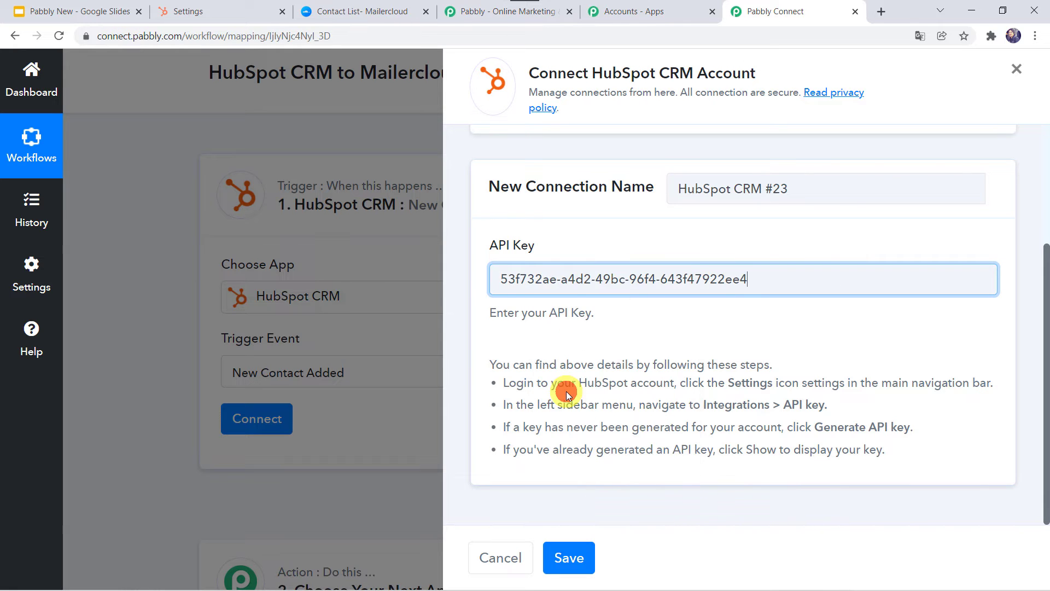
{"action": "left_click", "coordinate": [575, 560]}
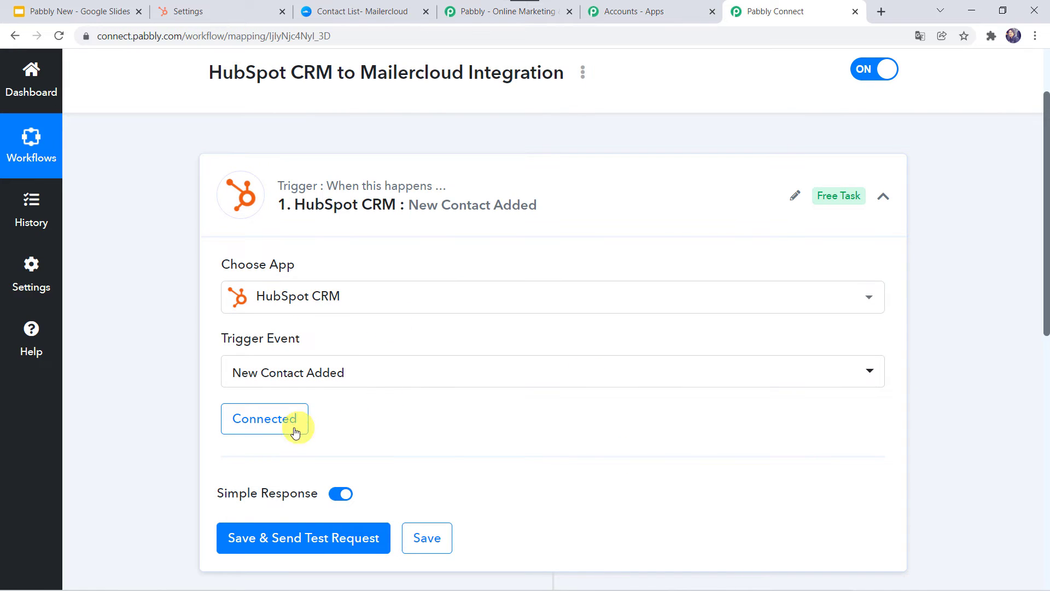
{"action": "scroll", "coordinate": [382, 408], "scroll_direction": "down", "scroll_amount": 2}
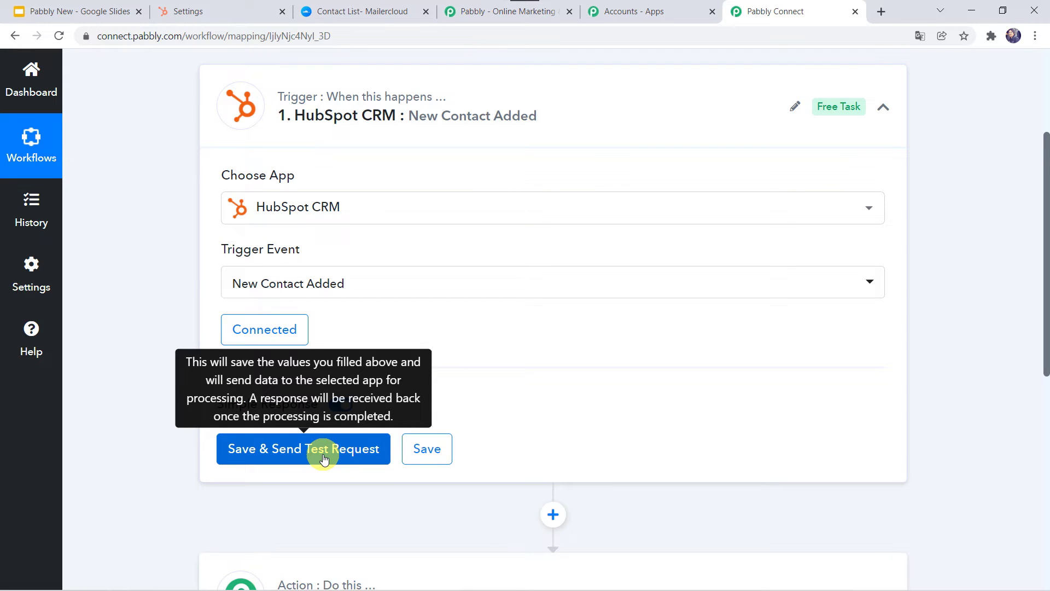
{"action": "left_click", "coordinate": [184, 13]}
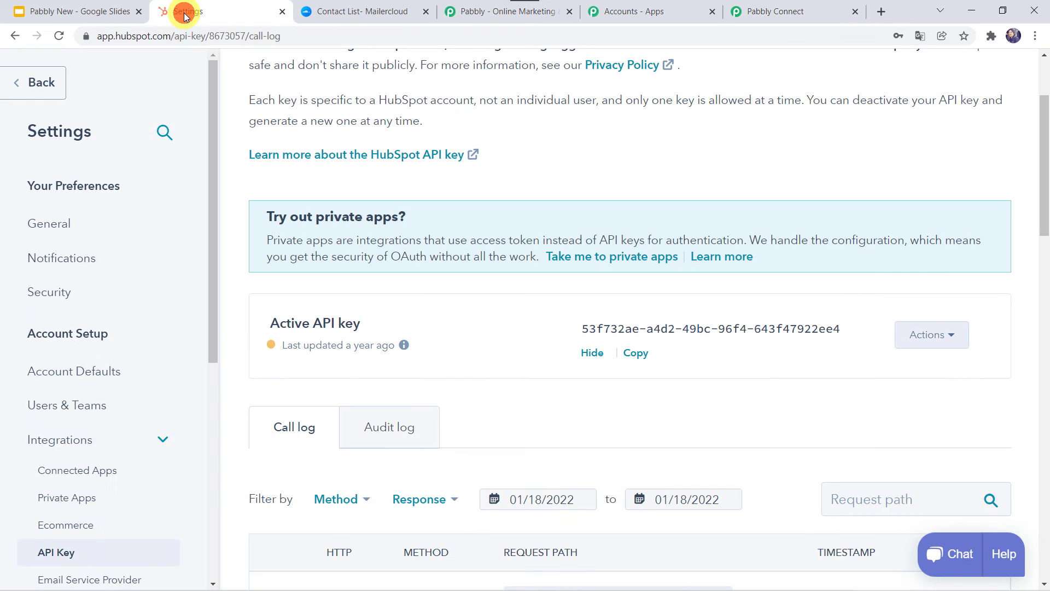
Start a new HubSpot contact and enter its email, first name and last name
{"action": "left_click", "coordinate": [47, 87]}
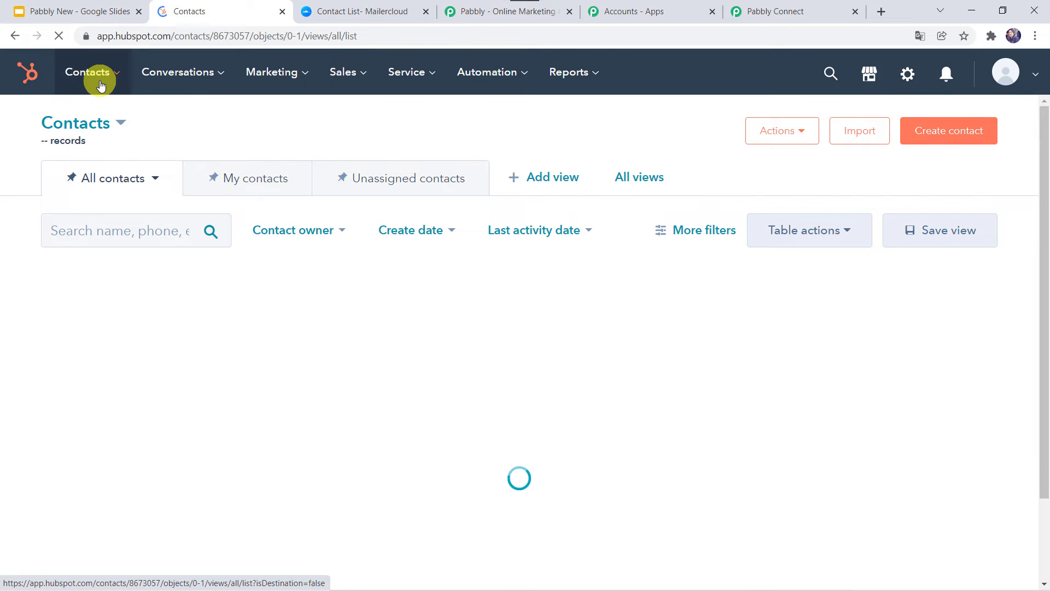
{"action": "left_click", "coordinate": [952, 131]}
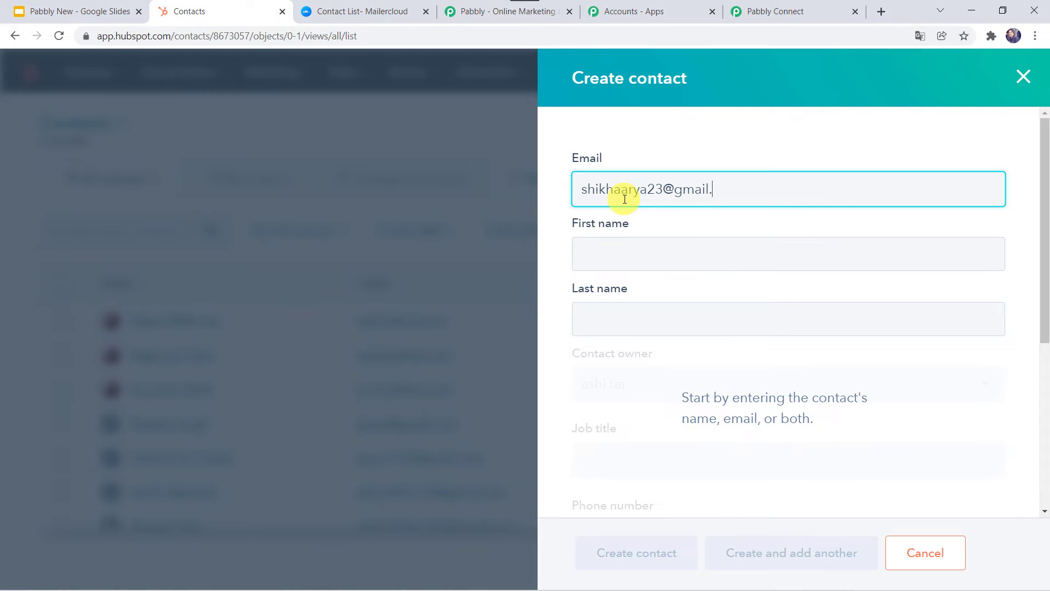
{"action": "type", "text": "com"}
{"action": "key", "text": "Tab"}
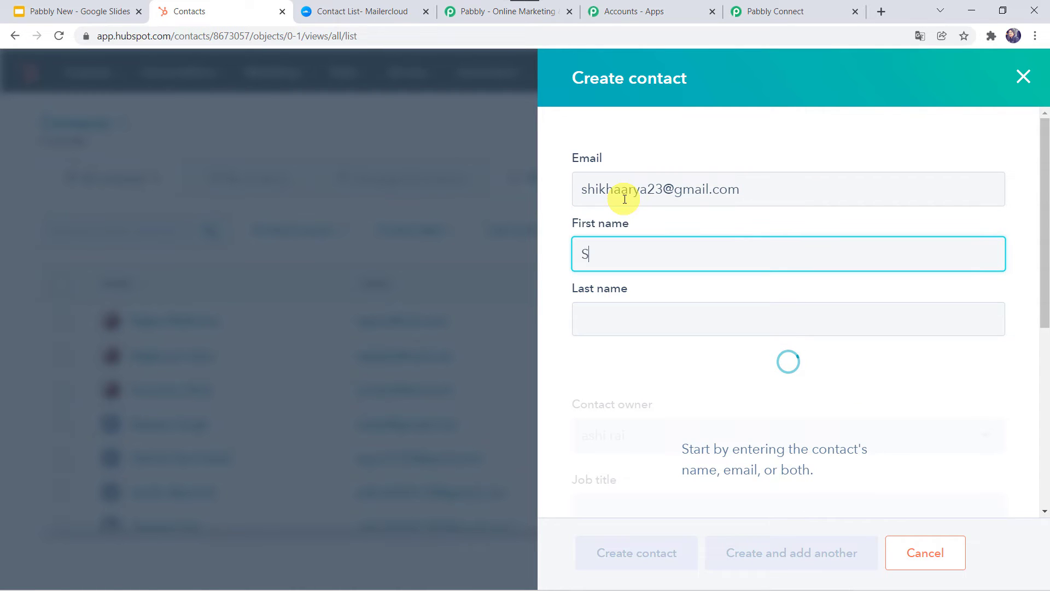
{"action": "key", "text": "Tab"}
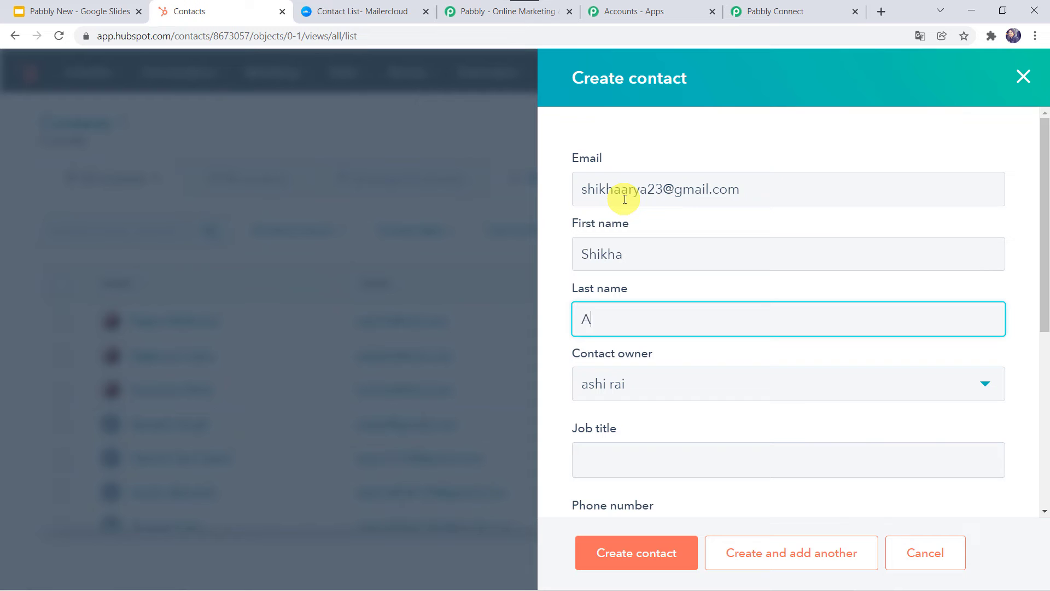
{"action": "key", "text": "Tab"}
{"action": "scroll", "coordinate": [550, 389], "scroll_direction": "down", "scroll_amount": 4}
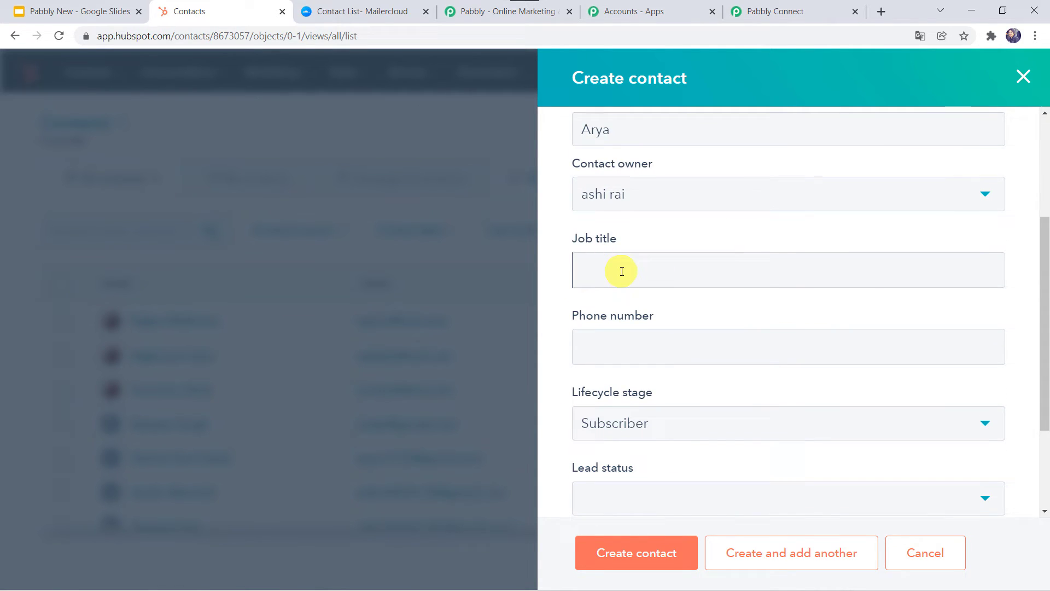
Add the phone number, set lifecycle stage Lead and lead status New, and create the contact
{"action": "left_click", "coordinate": [606, 353]}
{"action": "scroll", "coordinate": [607, 352], "scroll_direction": "down", "scroll_amount": 2}
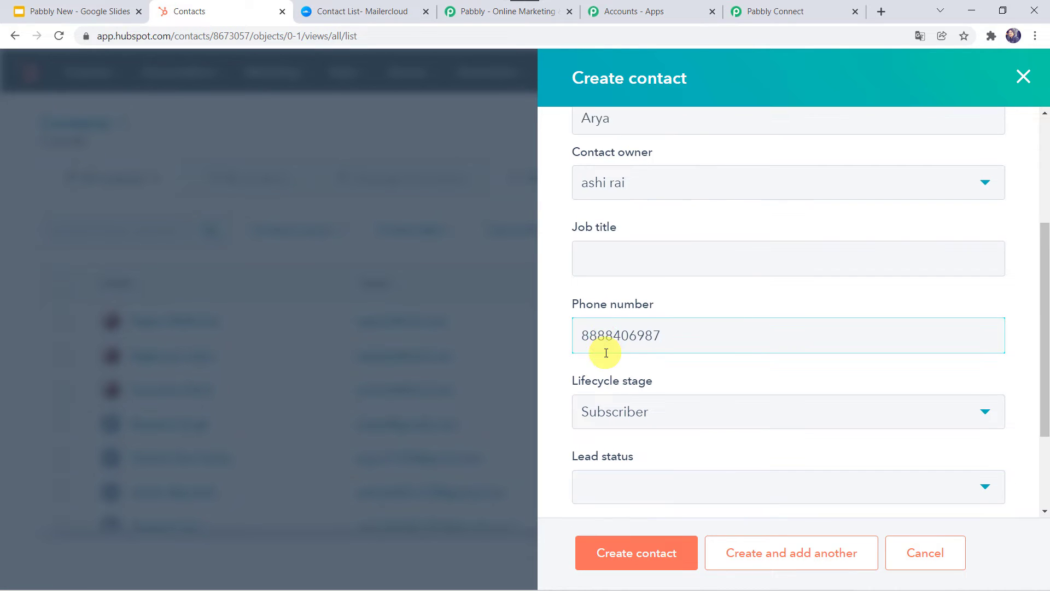
{"action": "left_click", "coordinate": [632, 325]}
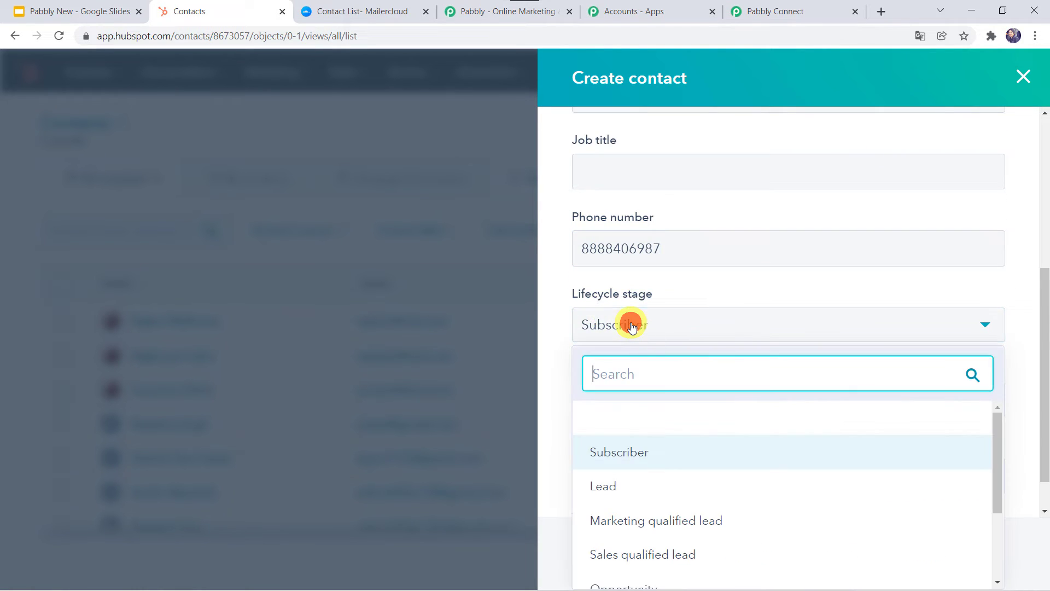
{"action": "left_click", "coordinate": [627, 496]}
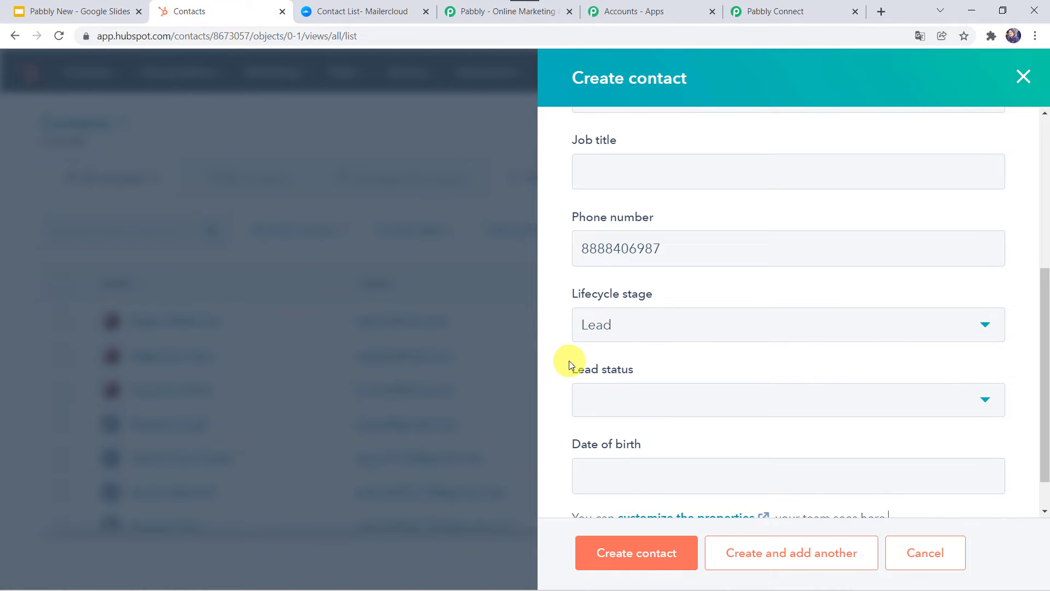
{"action": "scroll", "coordinate": [602, 344], "scroll_direction": "down", "scroll_amount": 1}
{"action": "left_click", "coordinate": [602, 364]}
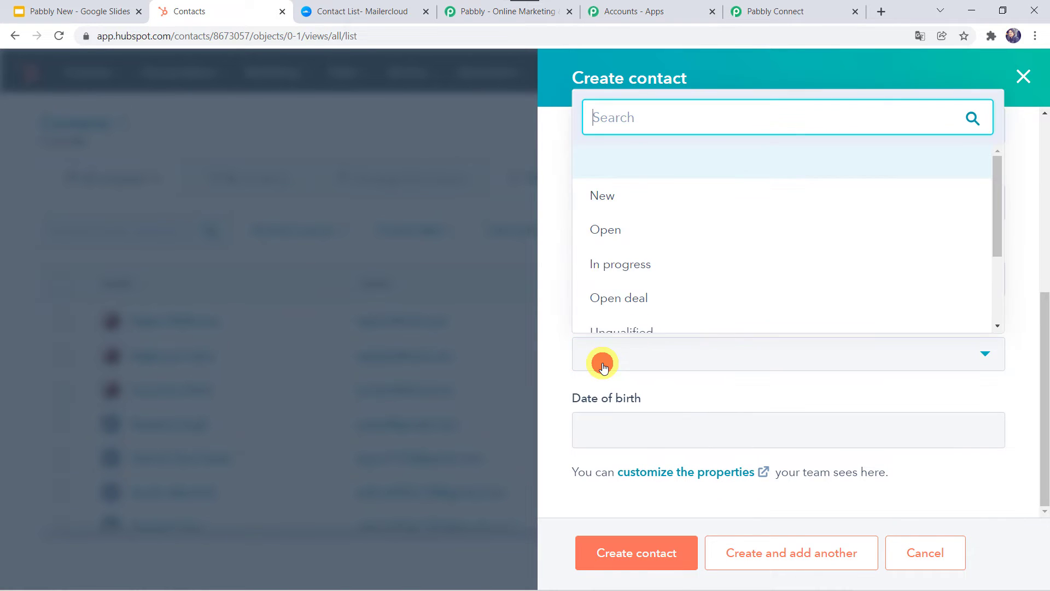
{"action": "left_click", "coordinate": [614, 197]}
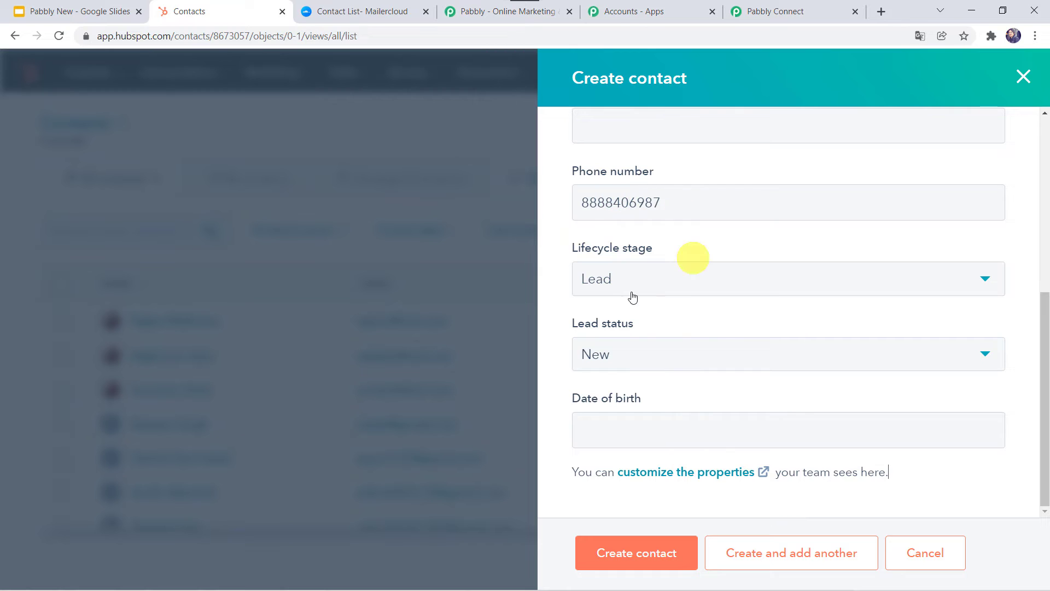
{"action": "left_click", "coordinate": [646, 553]}
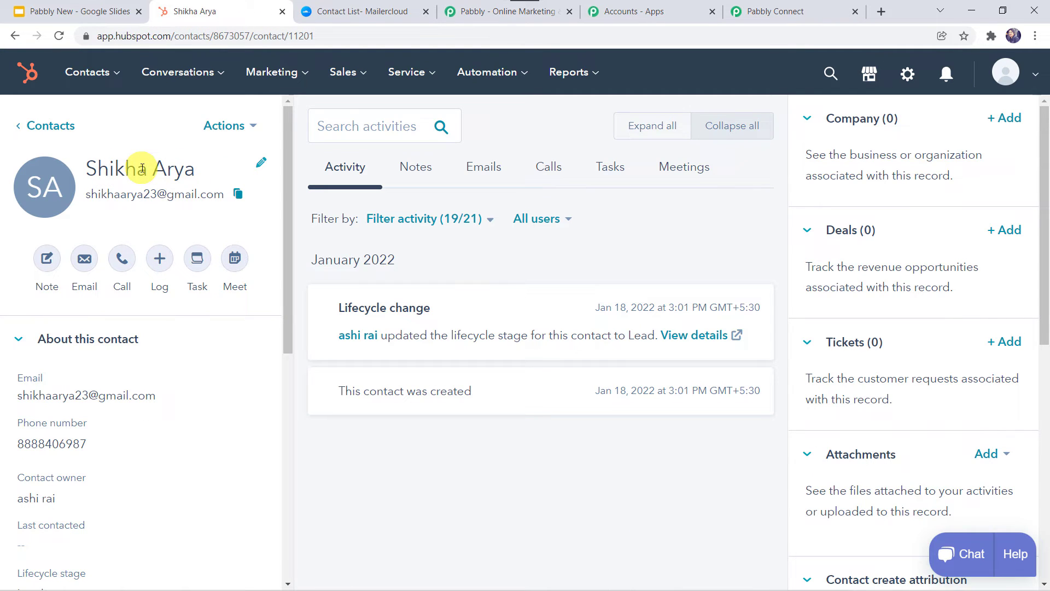
{"action": "left_click", "coordinate": [777, 17]}
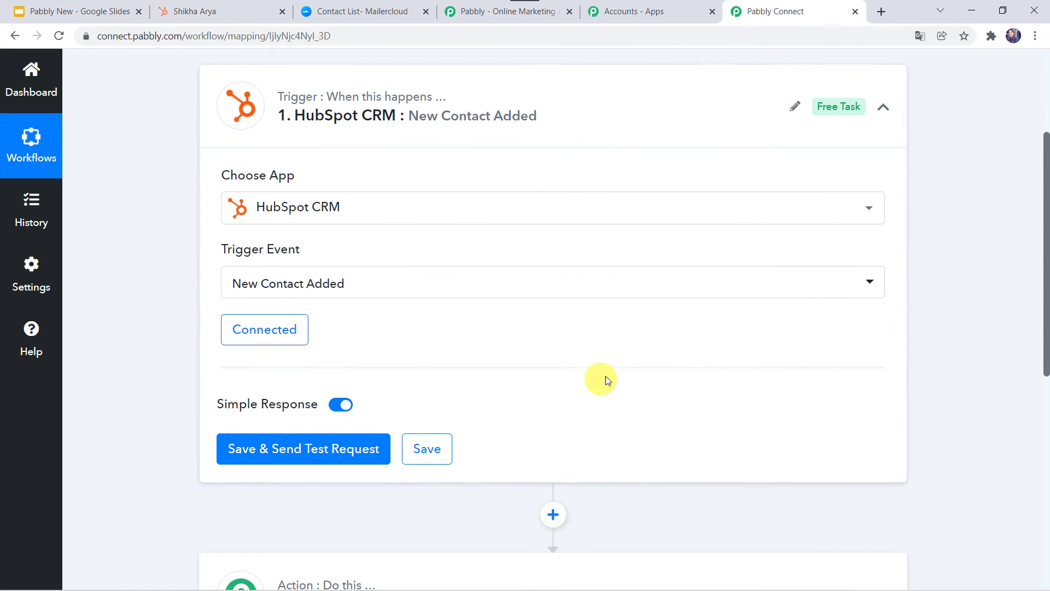
Save the HubSpot trigger, send a test request, and review the returned contact properties including email
{"action": "left_click", "coordinate": [310, 447]}
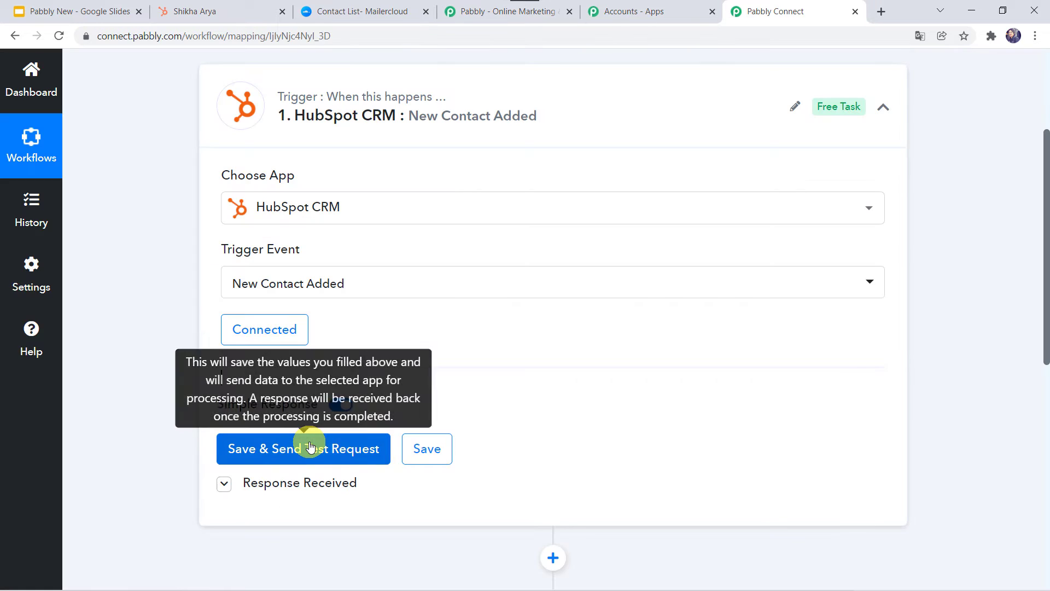
{"action": "scroll", "coordinate": [156, 450], "scroll_direction": "down", "scroll_amount": 6}
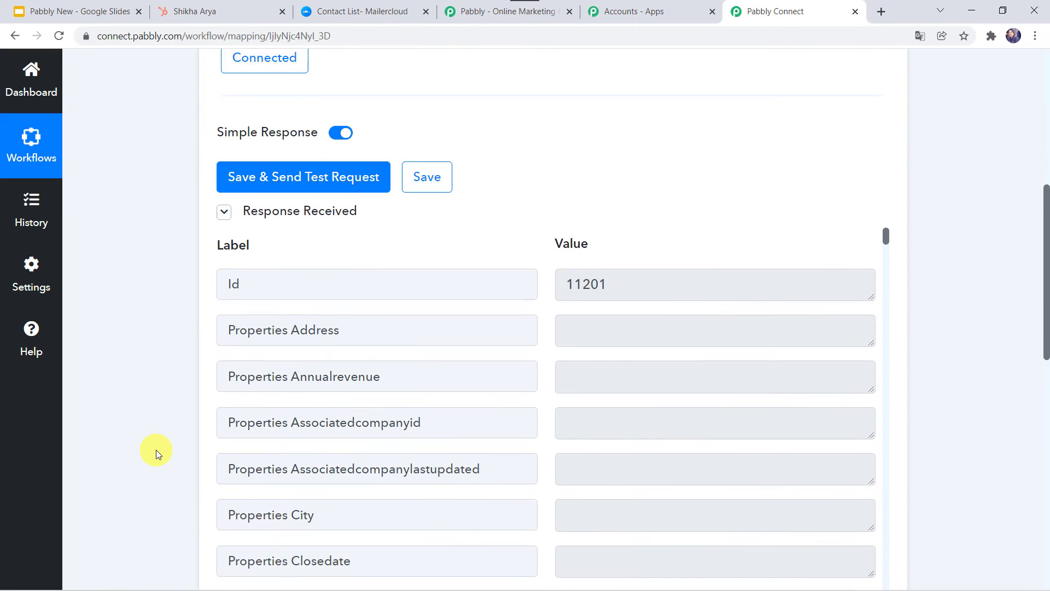
{"action": "scroll", "coordinate": [430, 374], "scroll_direction": "down", "scroll_amount": 5}
{"action": "scroll", "coordinate": [430, 374], "scroll_direction": "down", "scroll_amount": 2}
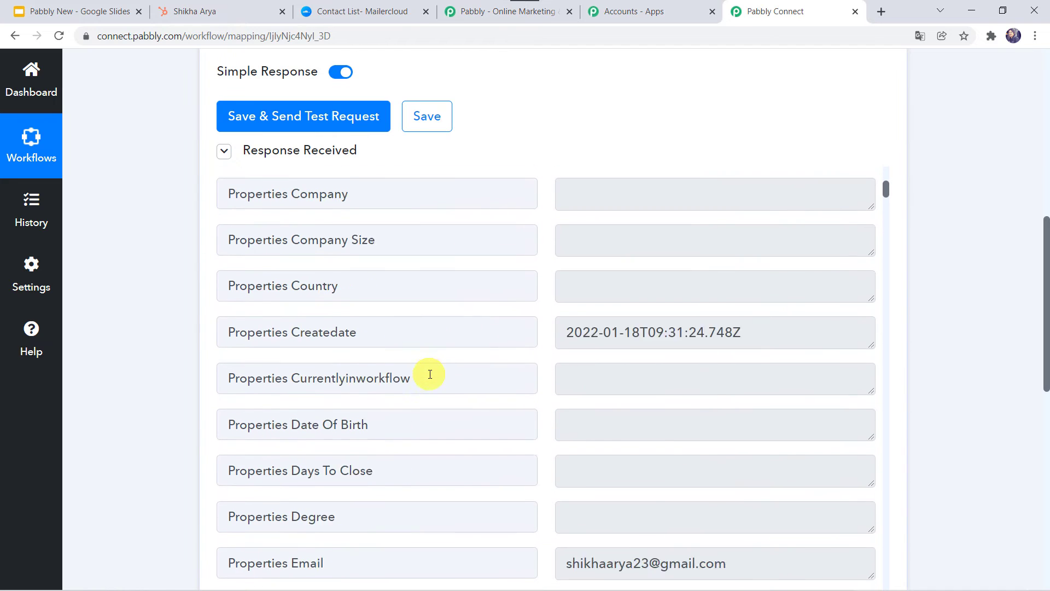
{"action": "scroll", "coordinate": [428, 376], "scroll_direction": "up", "scroll_amount": 8}
{"action": "scroll", "coordinate": [199, 412], "scroll_direction": "down", "scroll_amount": 4}
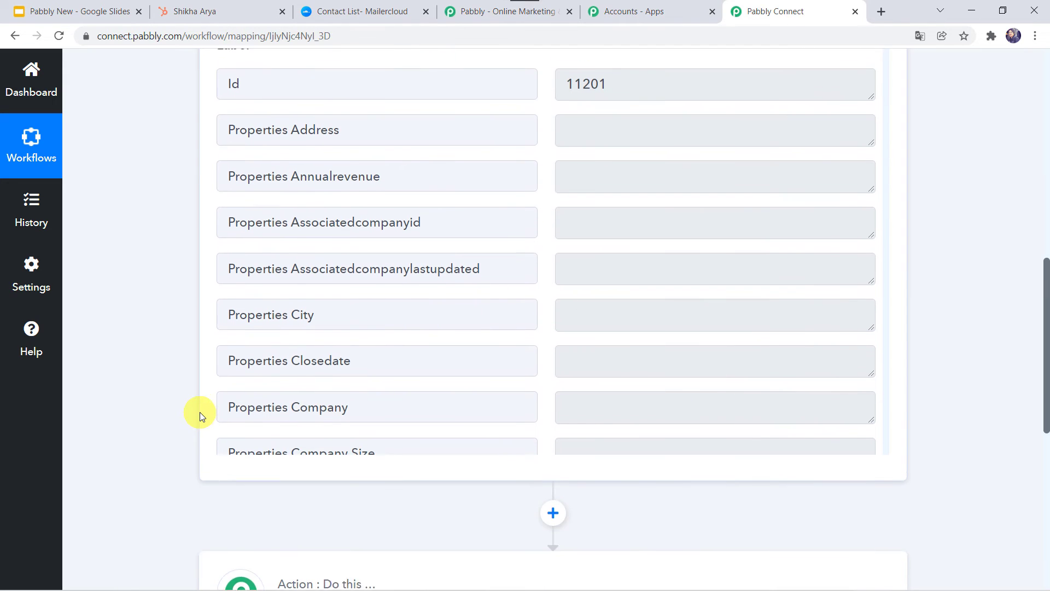
{"action": "scroll", "coordinate": [235, 411], "scroll_direction": "up", "scroll_amount": 2}
{"action": "scroll", "coordinate": [242, 409], "scroll_direction": "up", "scroll_amount": 3}
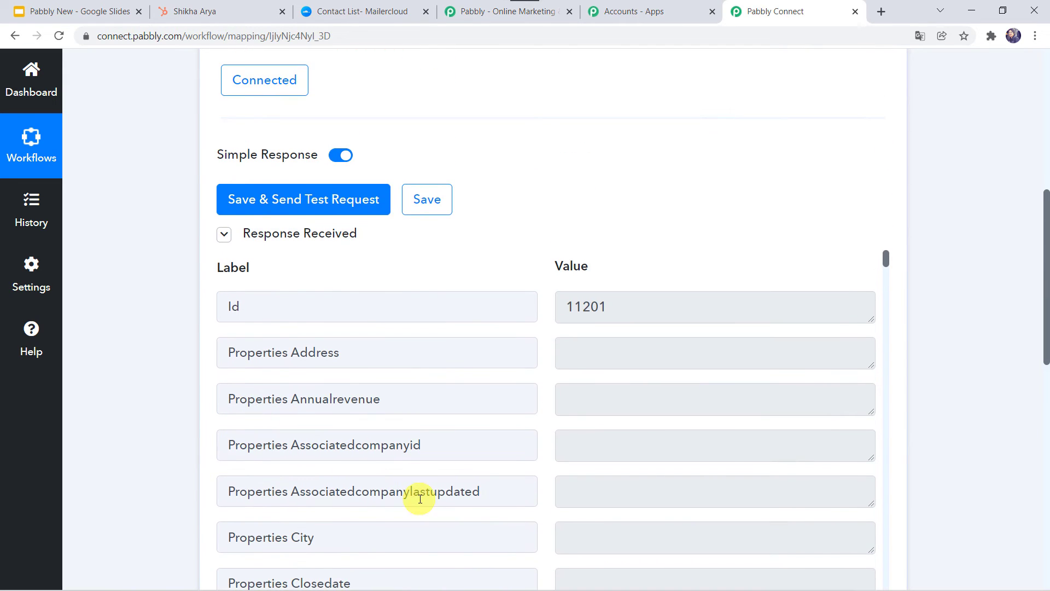
{"action": "scroll", "coordinate": [418, 492], "scroll_direction": "down", "scroll_amount": 8}
{"action": "scroll", "coordinate": [421, 499], "scroll_direction": "down", "scroll_amount": 4}
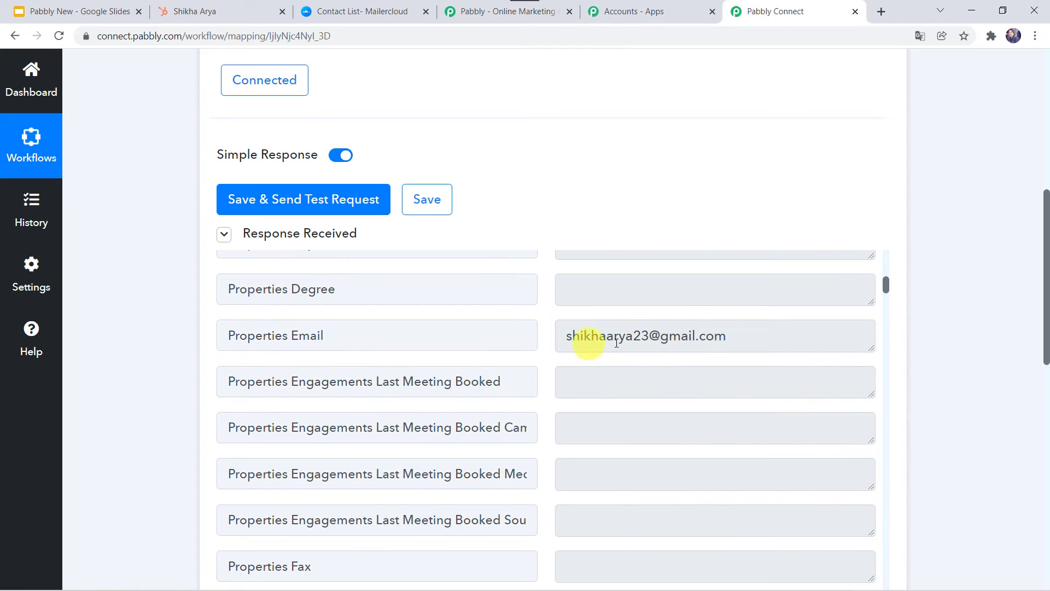
{"action": "scroll", "coordinate": [94, 410], "scroll_direction": "down", "scroll_amount": 3}
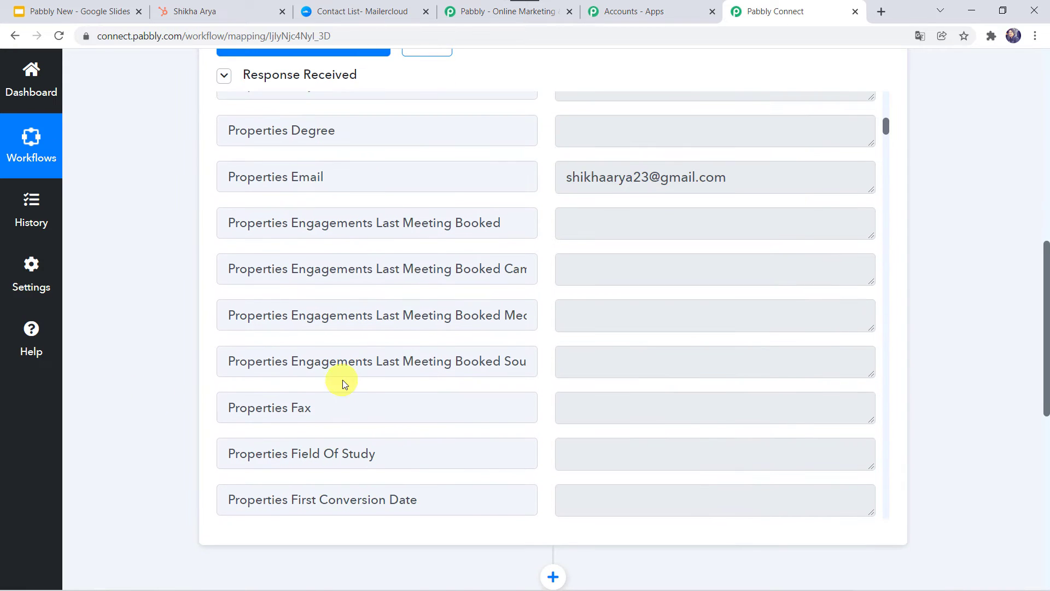
{"action": "scroll", "coordinate": [343, 379], "scroll_direction": "down", "scroll_amount": 5}
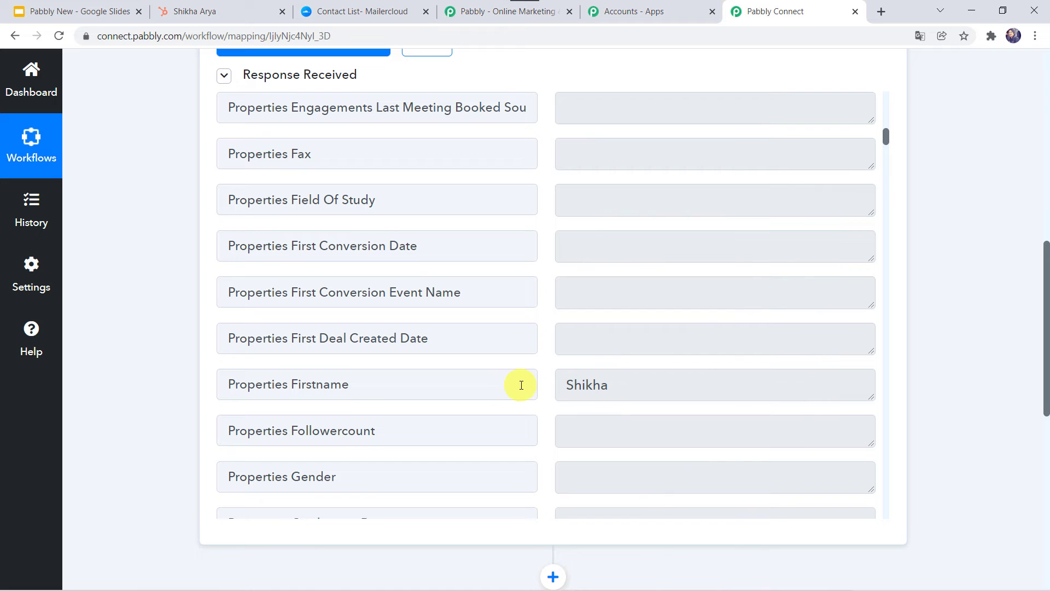
{"action": "scroll", "coordinate": [515, 288], "scroll_direction": "down", "scroll_amount": 6}
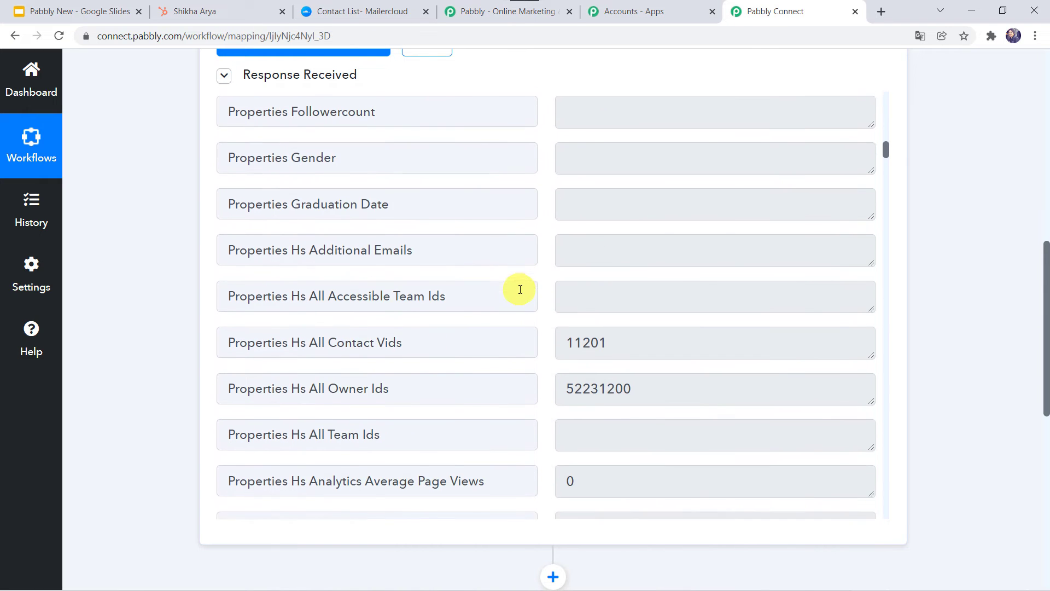
{"action": "scroll", "coordinate": [520, 289], "scroll_direction": "up", "scroll_amount": 6}
{"action": "scroll", "coordinate": [580, 323], "scroll_direction": "up", "scroll_amount": 6}
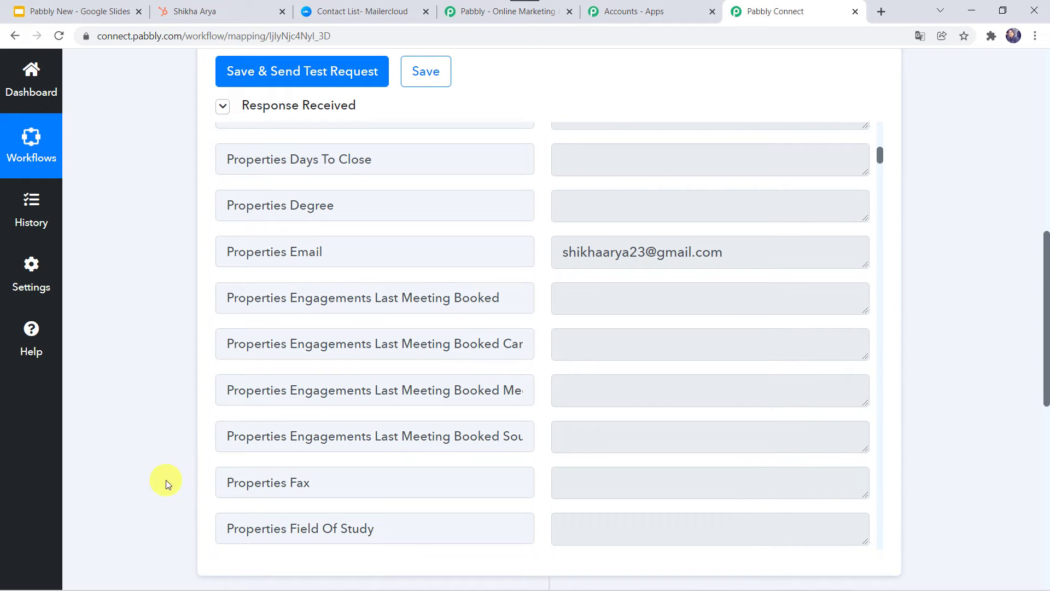
{"action": "scroll", "coordinate": [166, 480], "scroll_direction": "down", "scroll_amount": 7}
Set the action app to Mailercloud, searched as 'mailerc', with event Add Contact to List, and begin connecting
{"action": "left_click", "coordinate": [435, 321]}
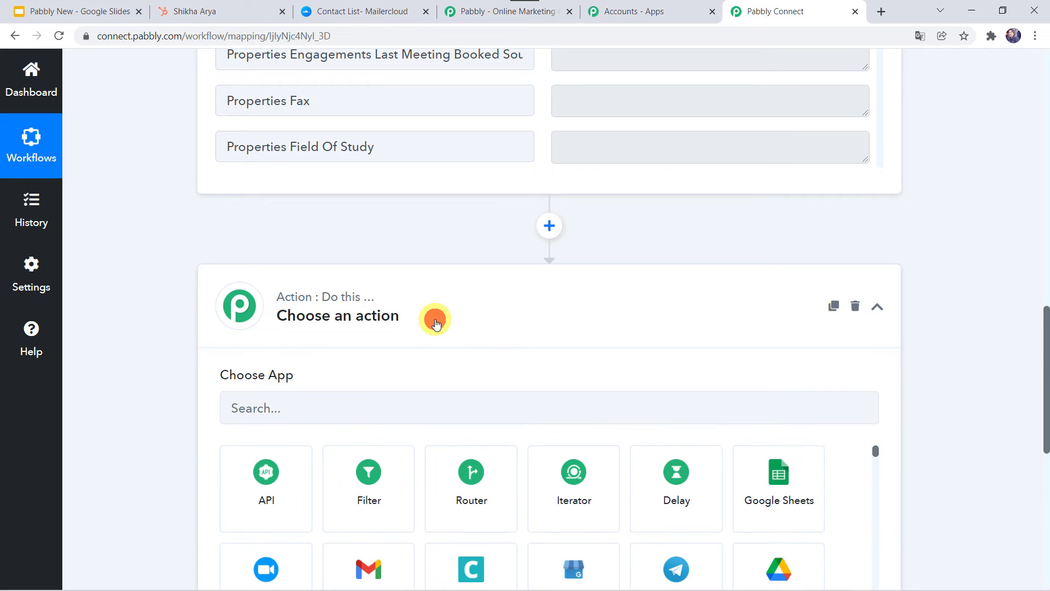
{"action": "scroll", "coordinate": [435, 323], "scroll_direction": "down", "scroll_amount": 3}
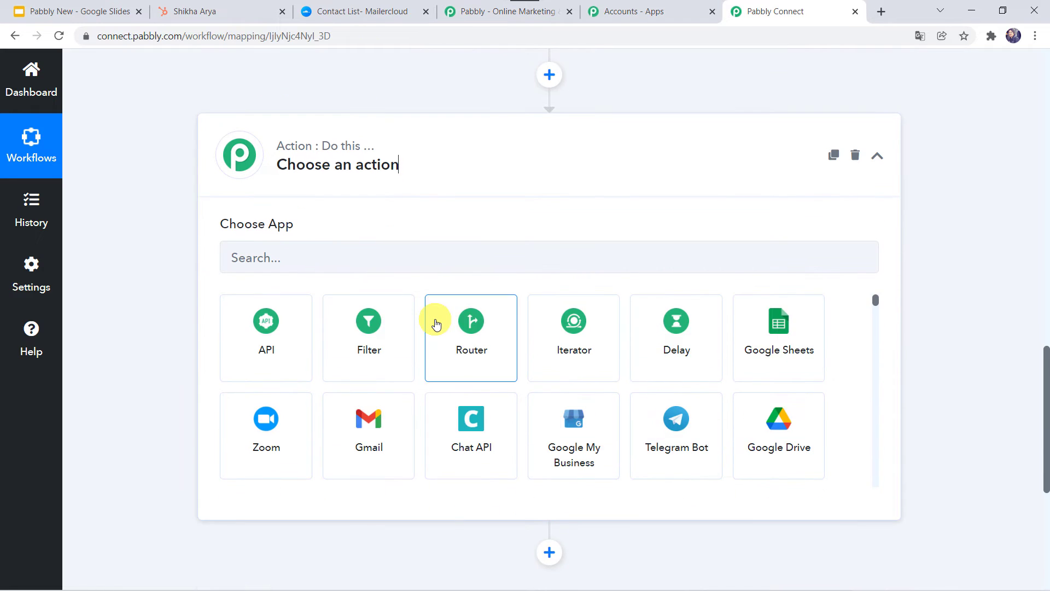
{"action": "left_click", "coordinate": [383, 250]}
{"action": "type", "text": "mailerc"}
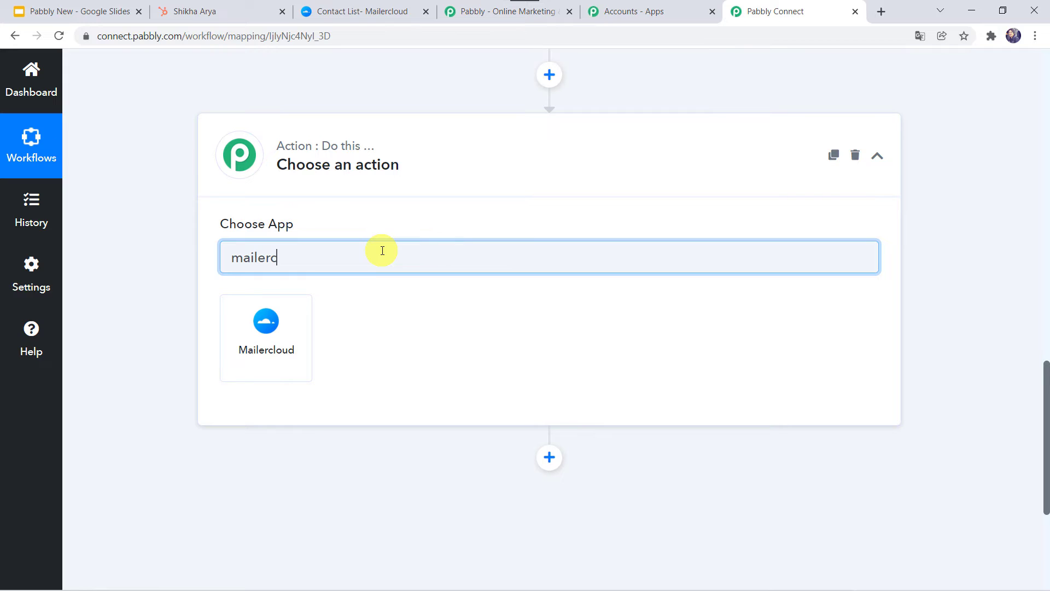
{"action": "left_click", "coordinate": [281, 361]}
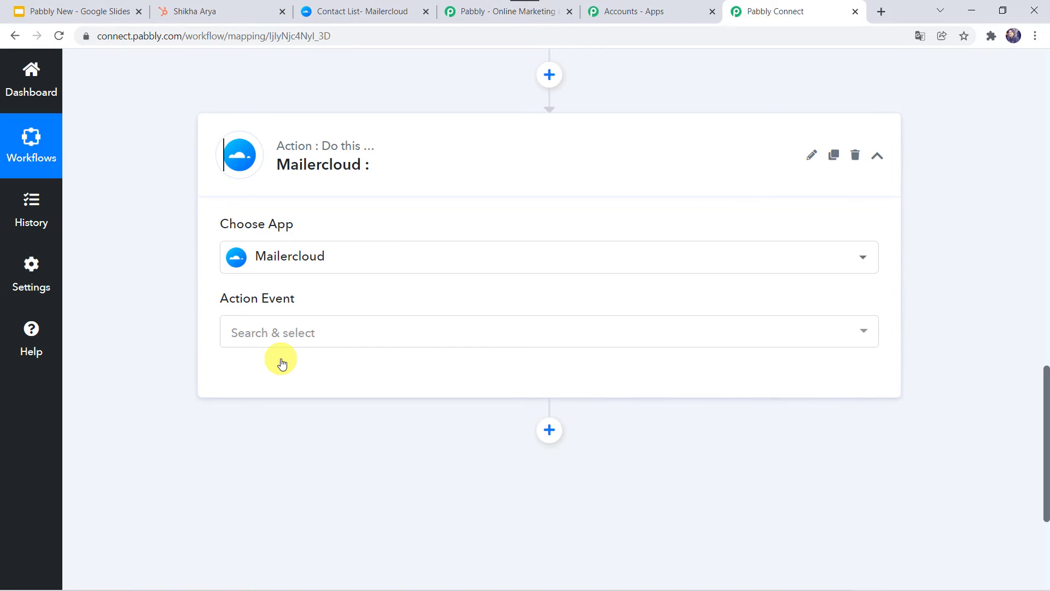
{"action": "left_click", "coordinate": [281, 327]}
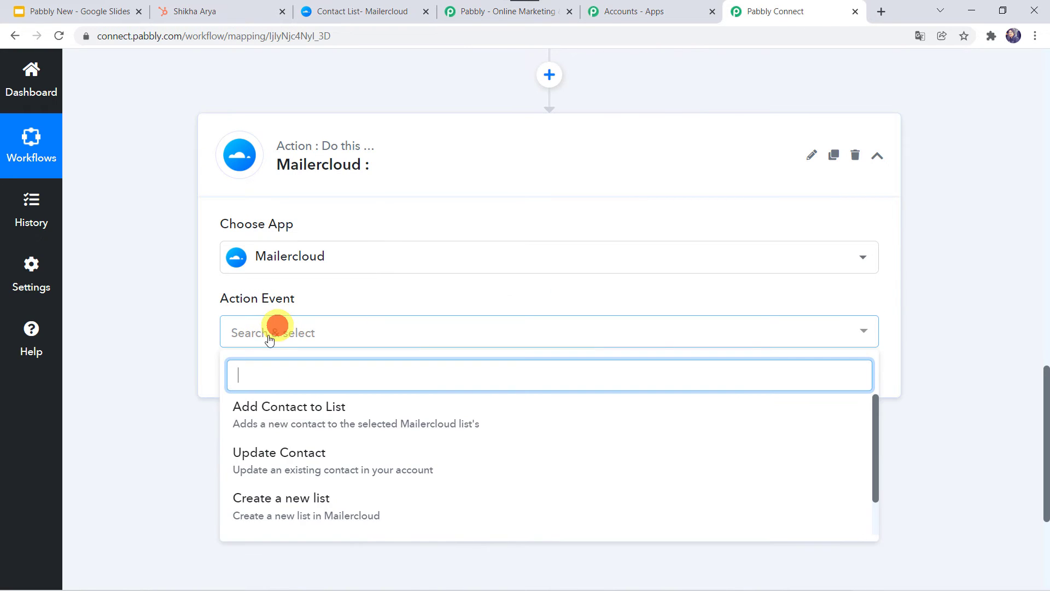
{"action": "left_click", "coordinate": [341, 419]}
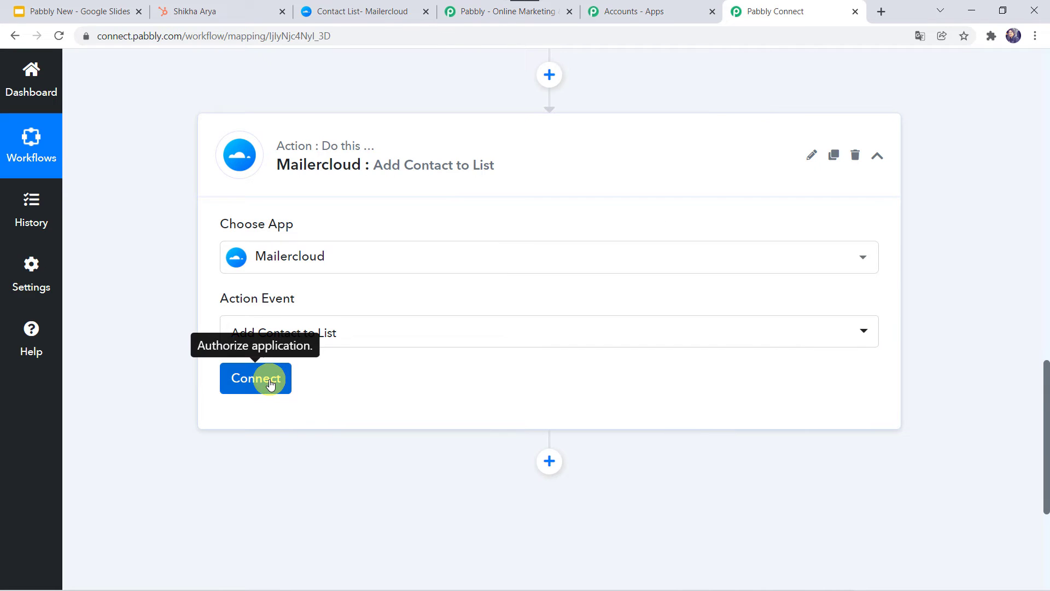
{"action": "left_click", "coordinate": [270, 384]}
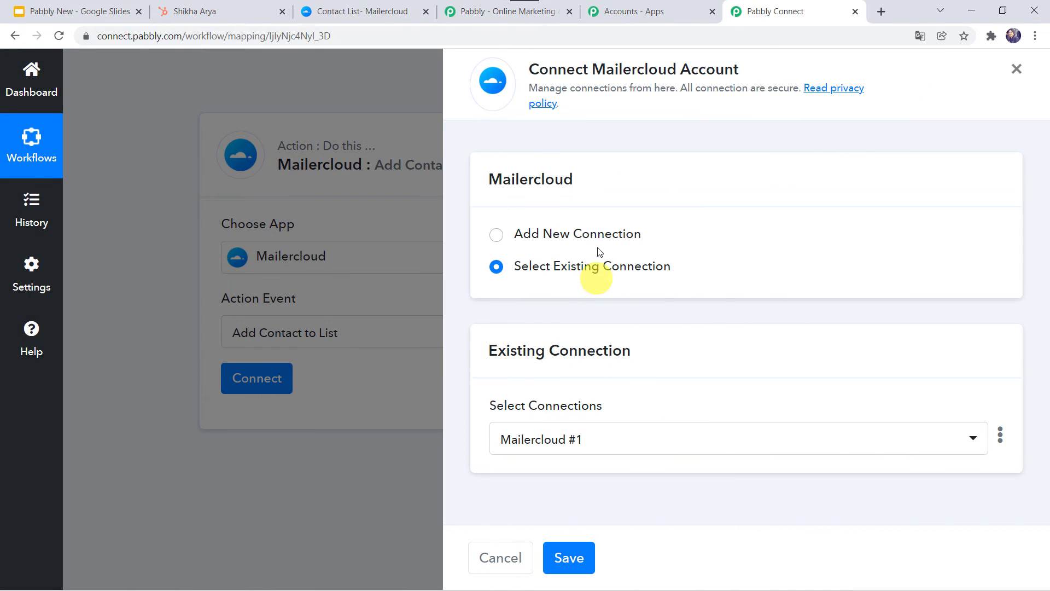
Add a new Mailercloud #2 connection and copy the key from Mailercloud's API integrations page
{"action": "left_click", "coordinate": [554, 235]}
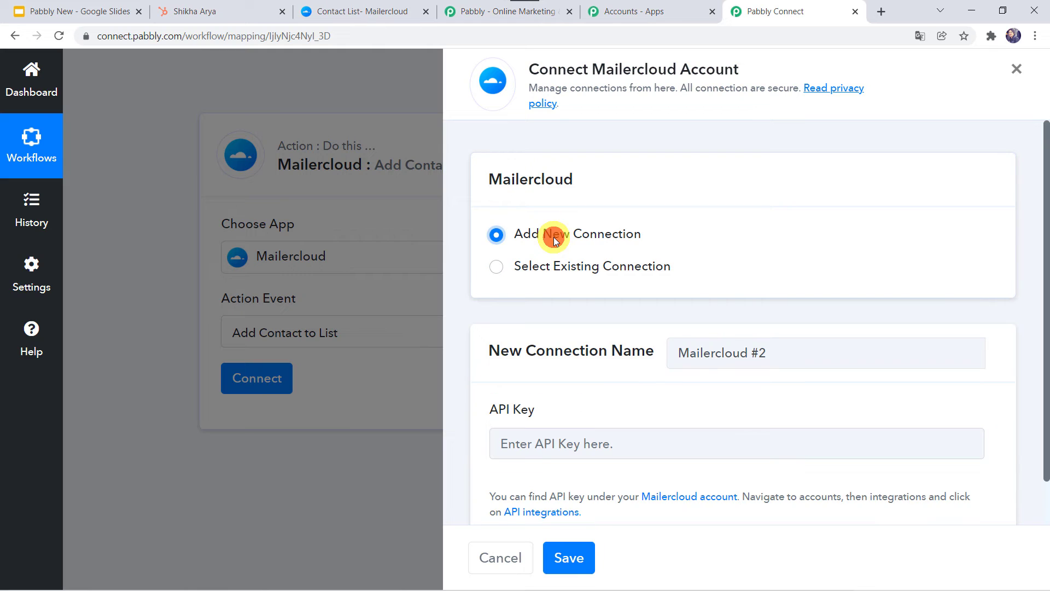
{"action": "scroll", "coordinate": [685, 376], "scroll_direction": "down", "scroll_amount": 1}
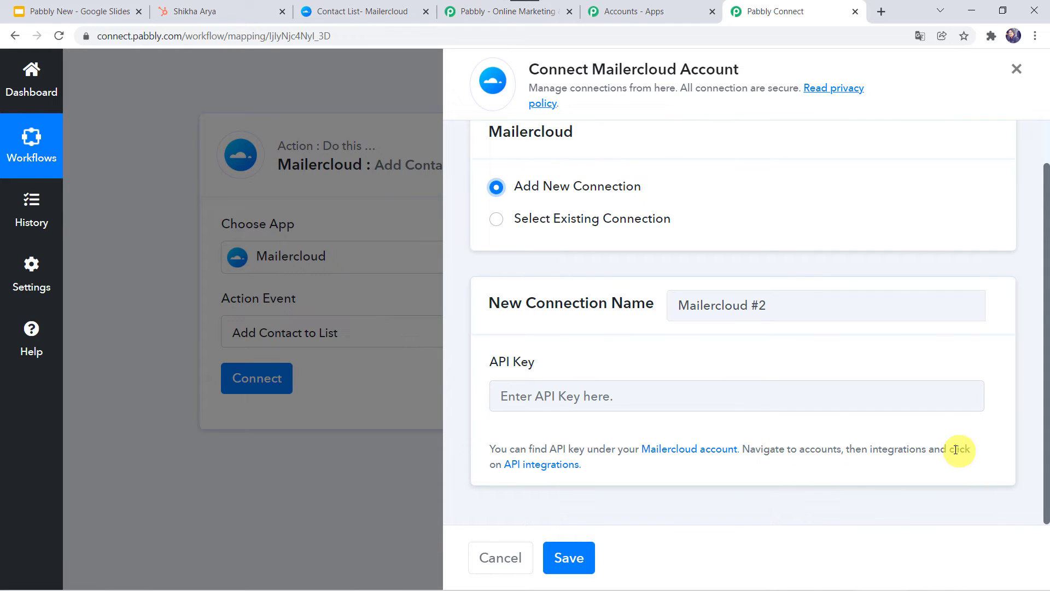
{"action": "left_click", "coordinate": [552, 466]}
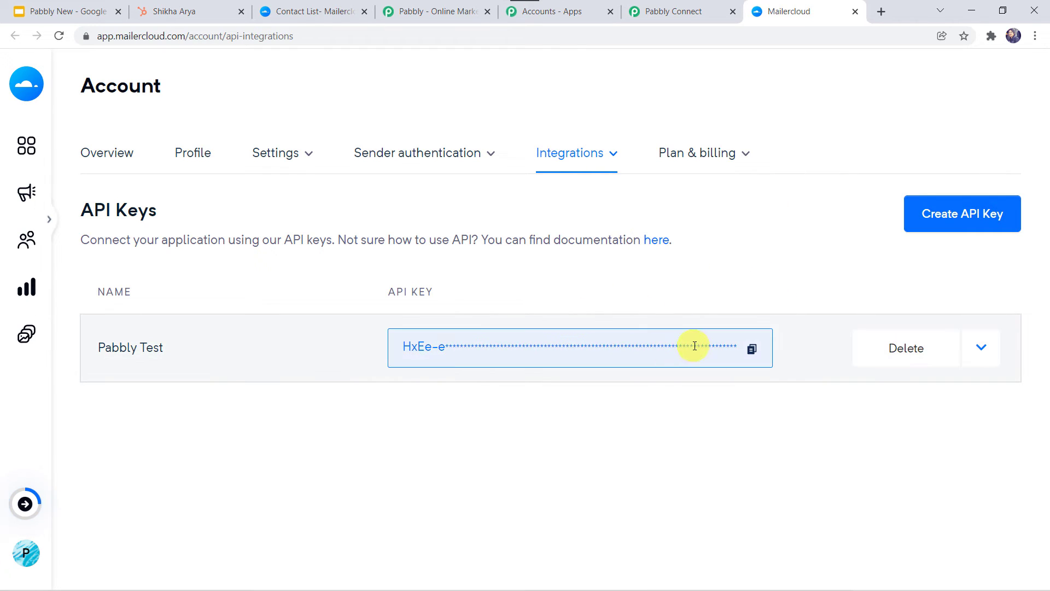
{"action": "left_click", "coordinate": [751, 349]}
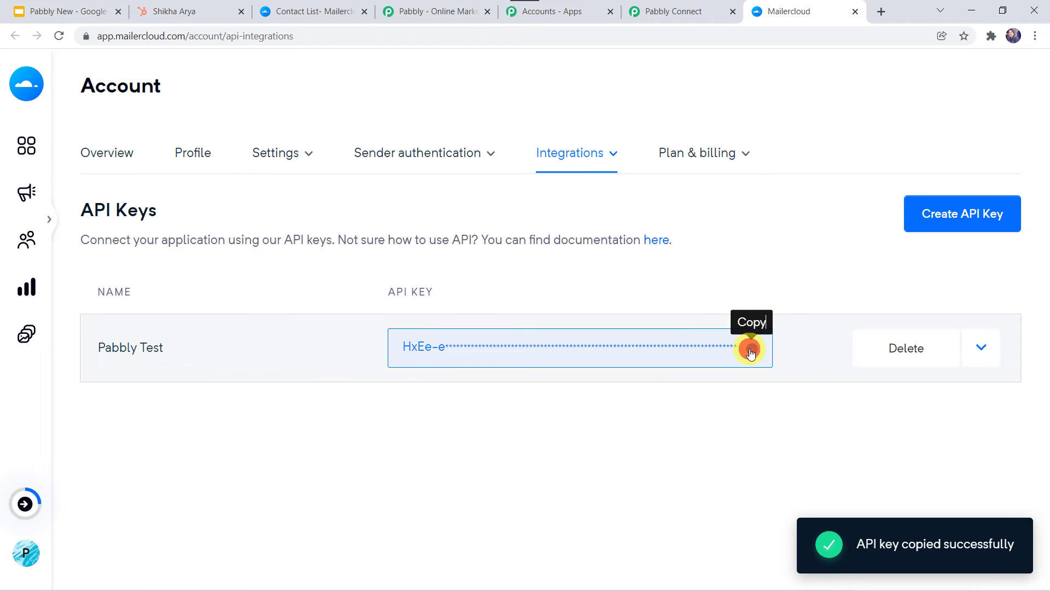
{"action": "left_click", "coordinate": [696, 13]}
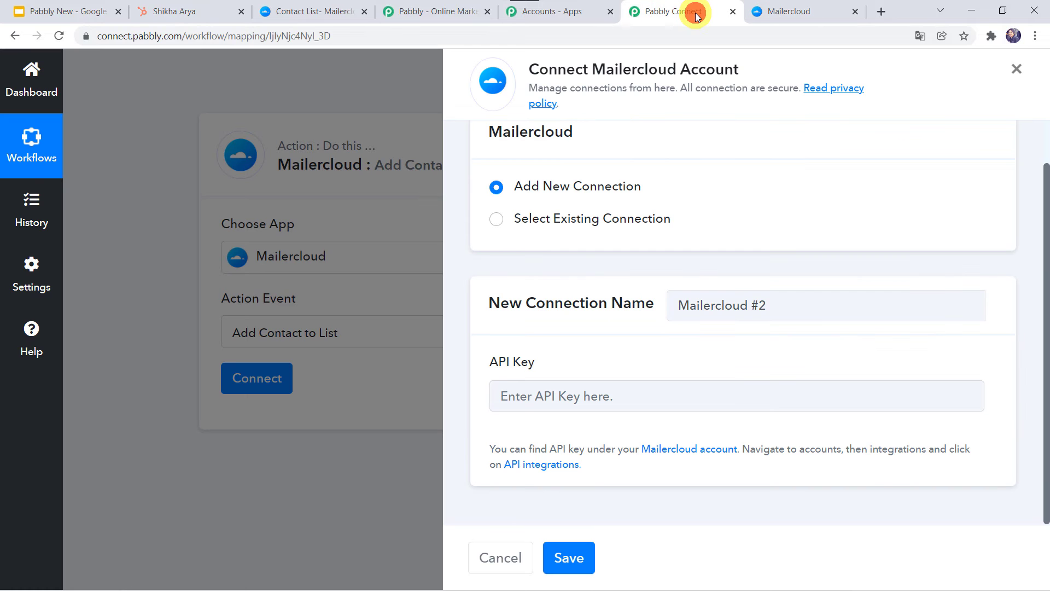
Paste the Mailercloud API key, save the connection, and review the new List, Email and Contact Type fields
{"action": "left_click", "coordinate": [531, 390]}
{"action": "right_click", "coordinate": [526, 393]}
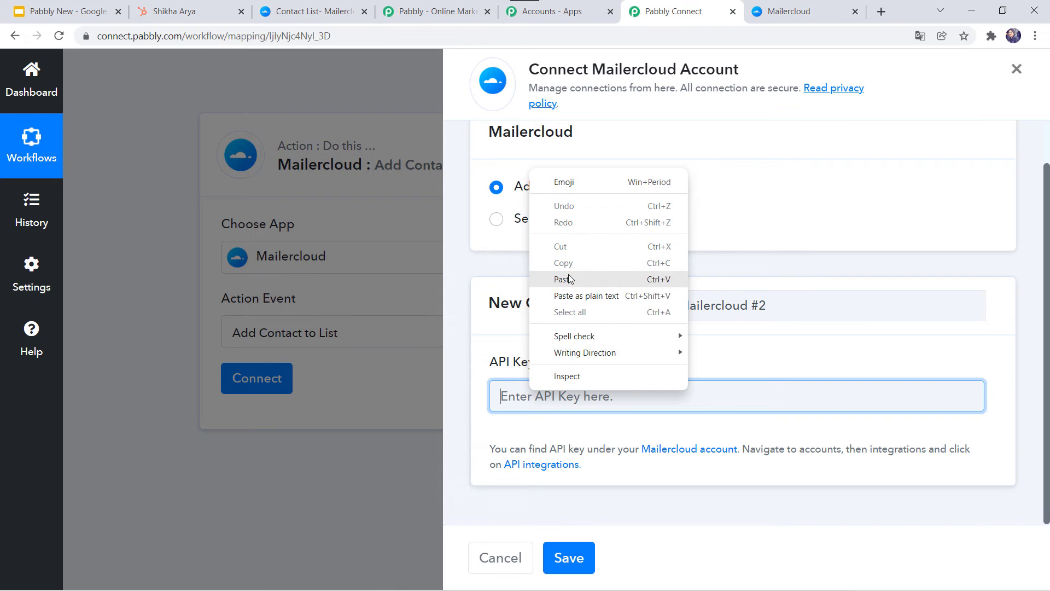
{"action": "left_click", "coordinate": [572, 345]}
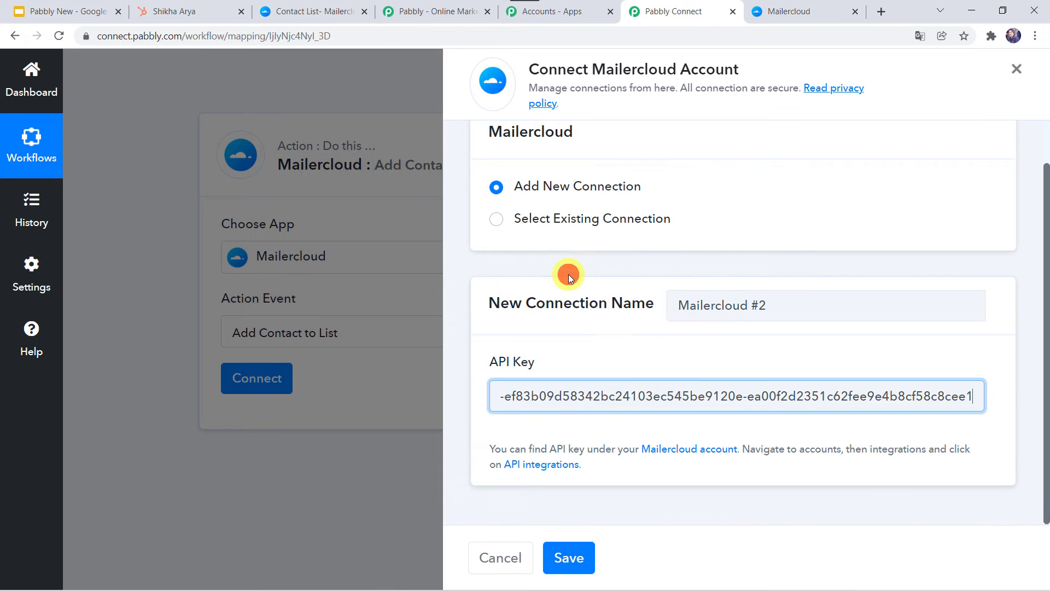
{"action": "left_click", "coordinate": [584, 554]}
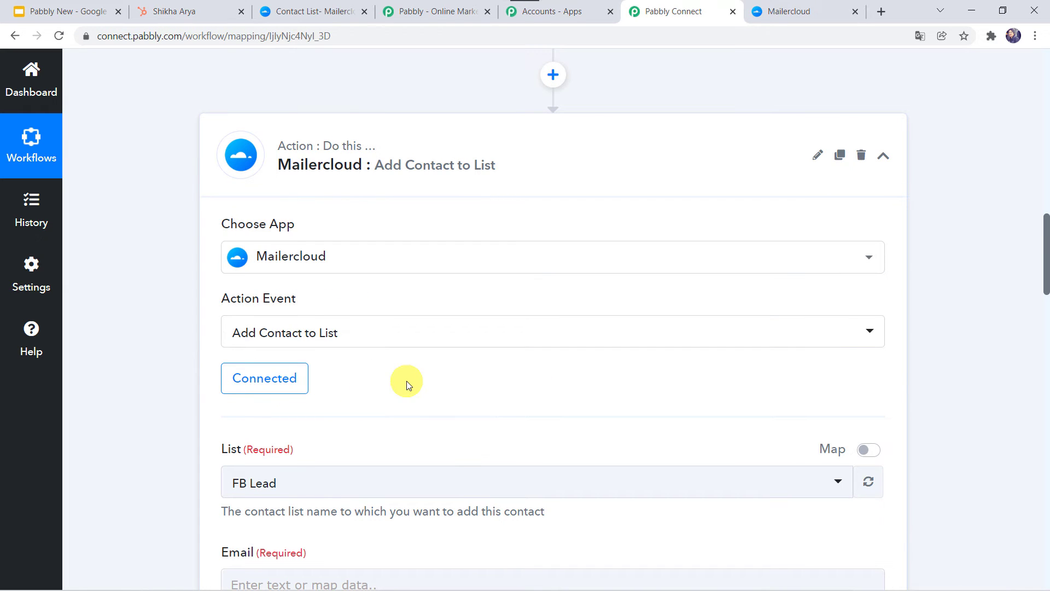
{"action": "scroll", "coordinate": [405, 381], "scroll_direction": "down", "scroll_amount": 4}
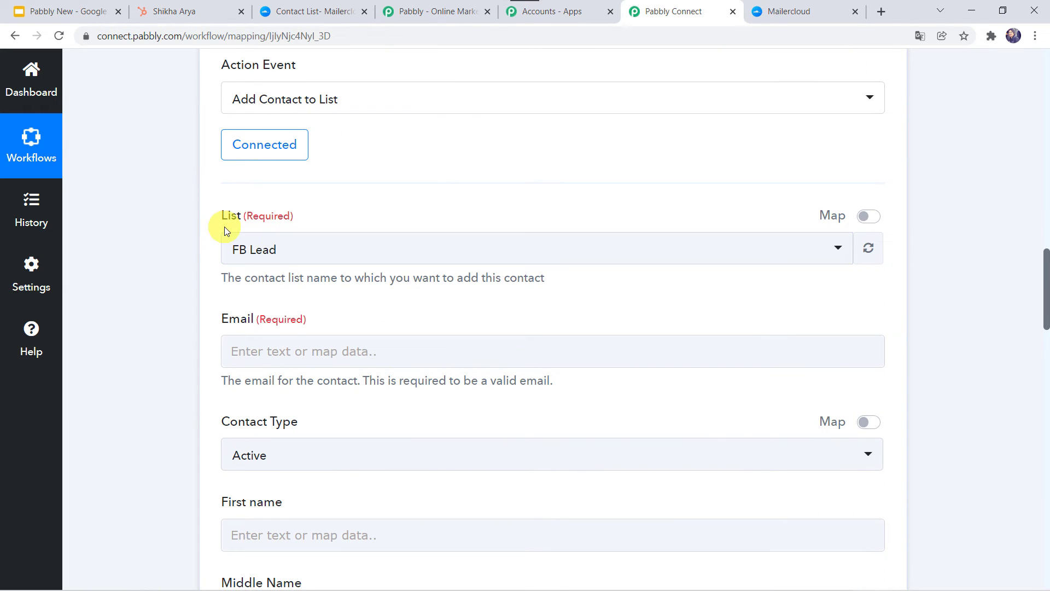
{"action": "left_click", "coordinate": [316, 13]}
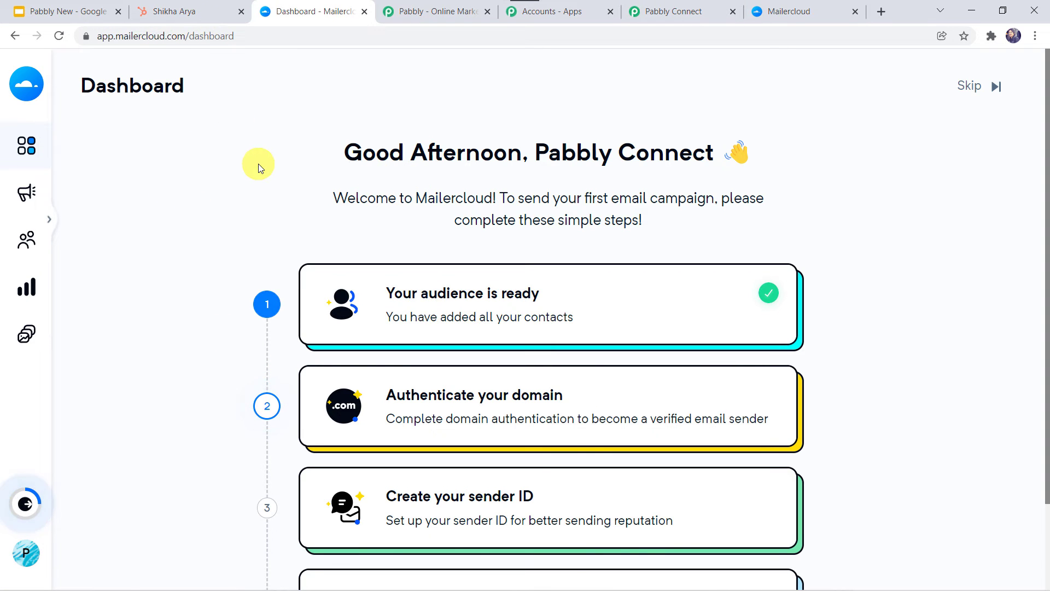
Check under Audience > Lists that Mailercloud's Hubspot list holds three contacts, then return to Pabbly Connect
{"action": "mouse_move", "coordinate": [44, 251]}
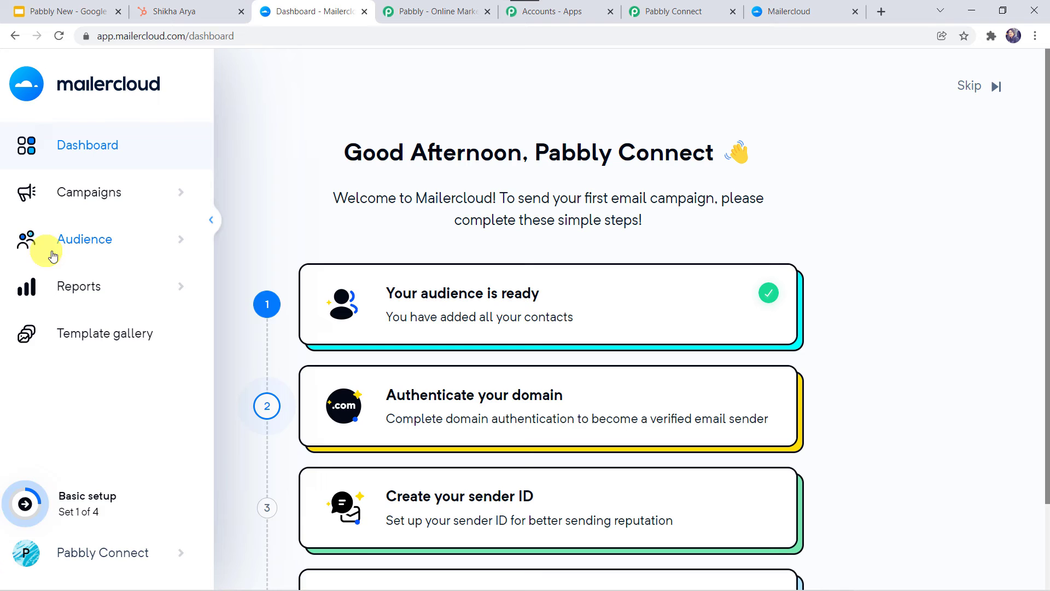
{"action": "left_click", "coordinate": [87, 243]}
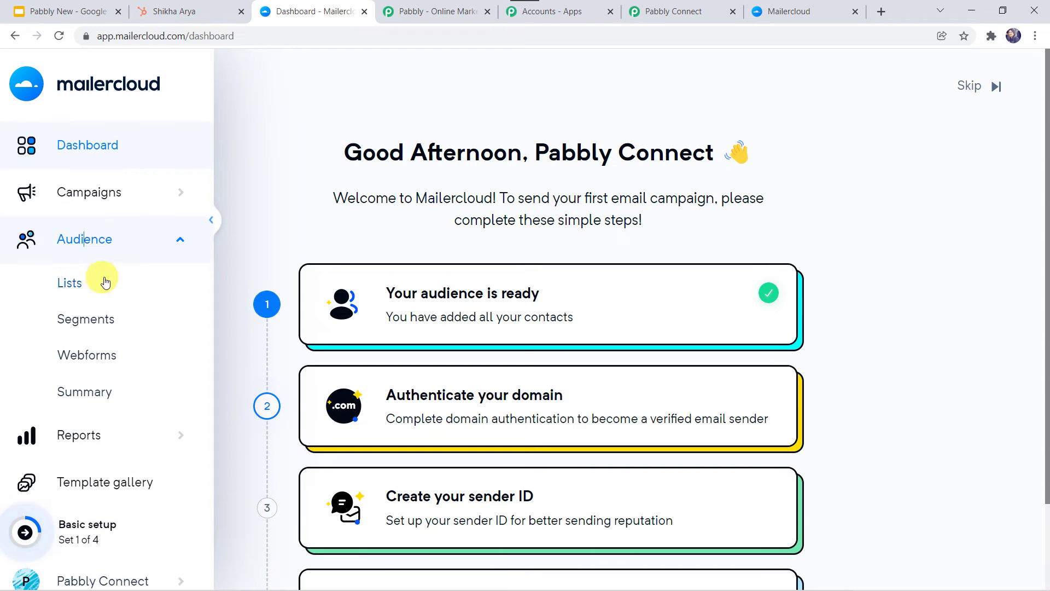
{"action": "left_click", "coordinate": [77, 285]}
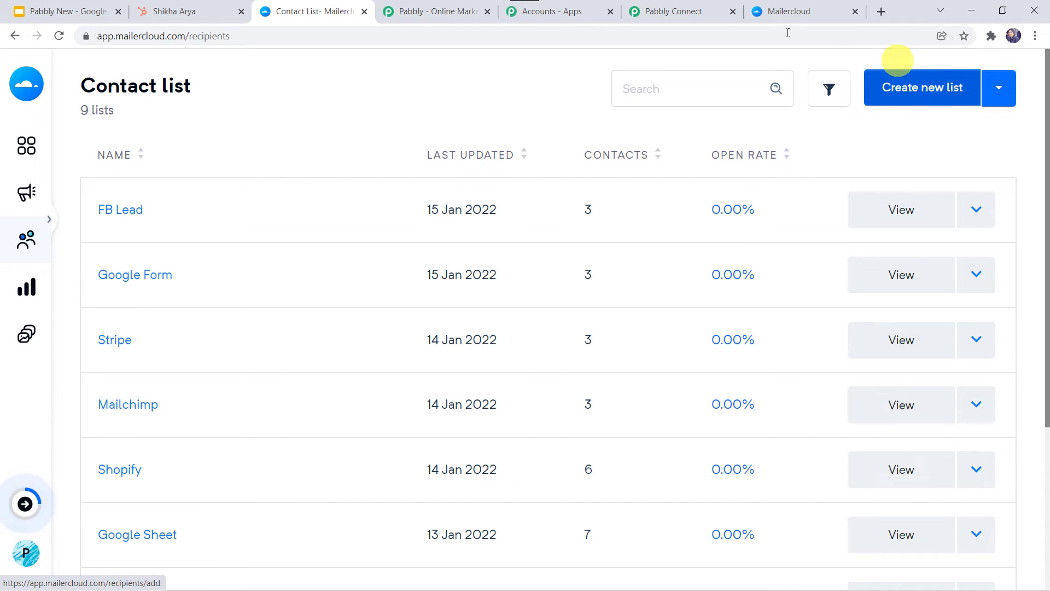
{"action": "scroll", "coordinate": [306, 404], "scroll_direction": "down", "scroll_amount": 4}
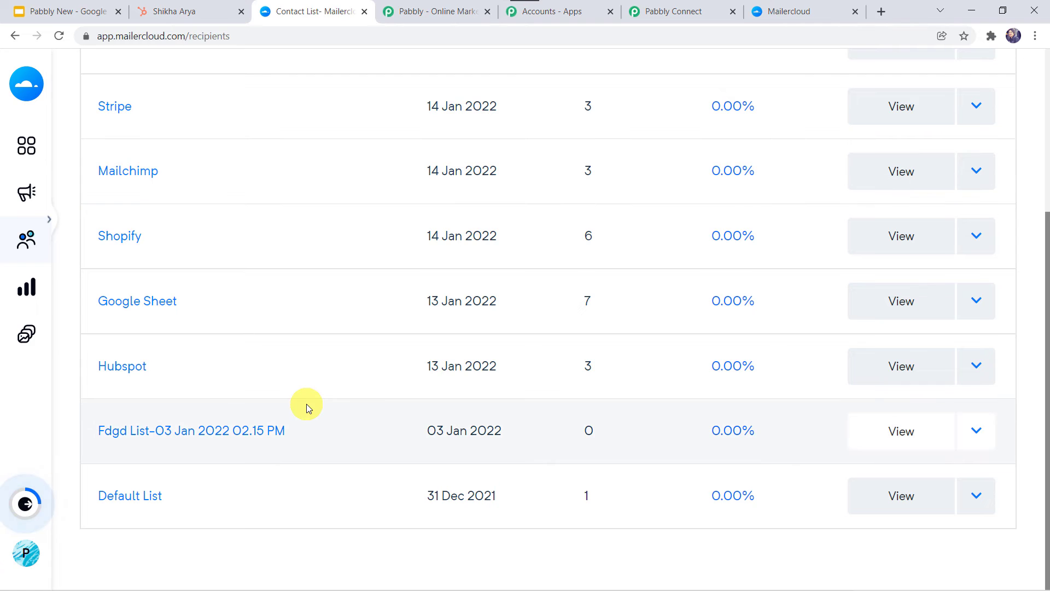
{"action": "left_click", "coordinate": [132, 374]}
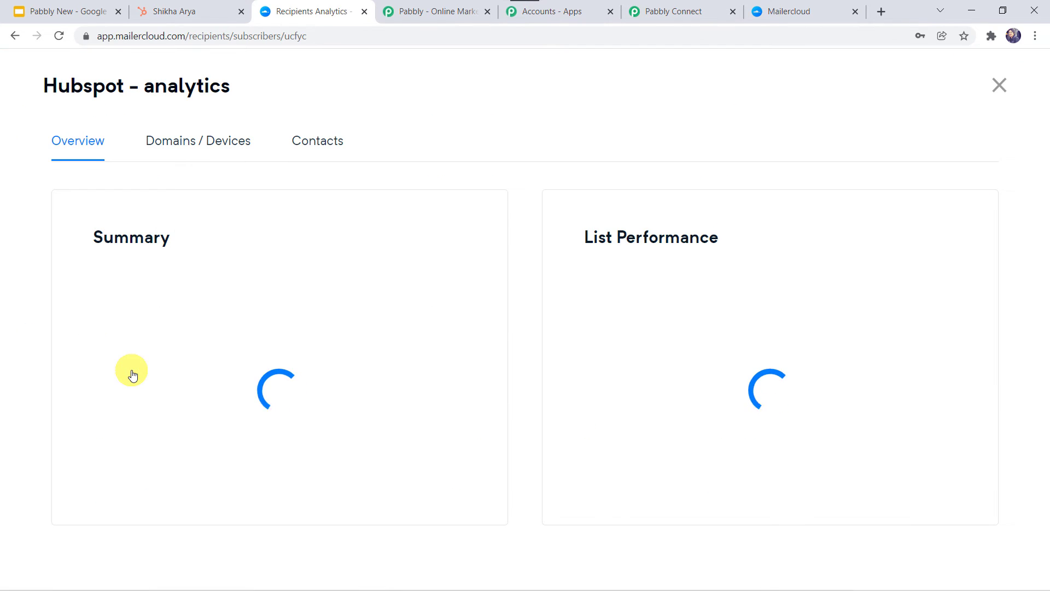
{"action": "left_click", "coordinate": [322, 141]}
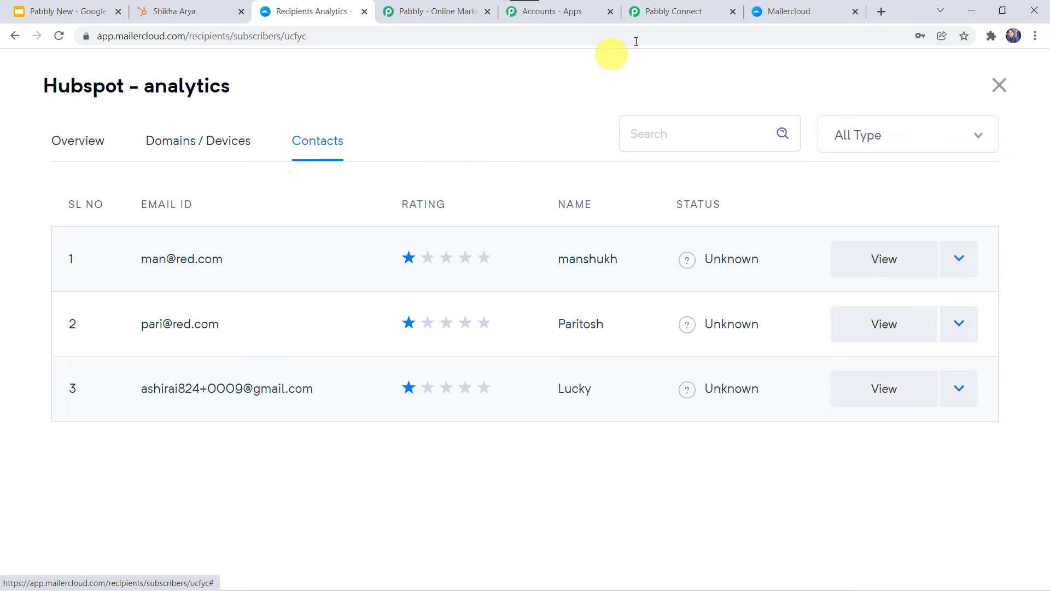
{"action": "left_click", "coordinate": [664, 18]}
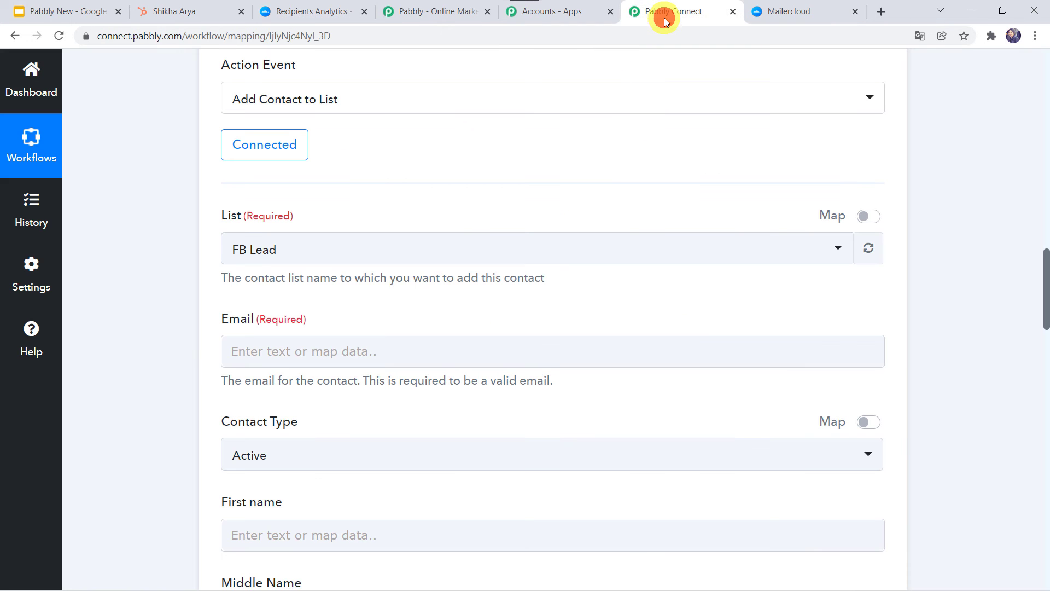
Choose the Hubspot list as the Mailercloud action's destination list
{"action": "left_click", "coordinate": [271, 259]}
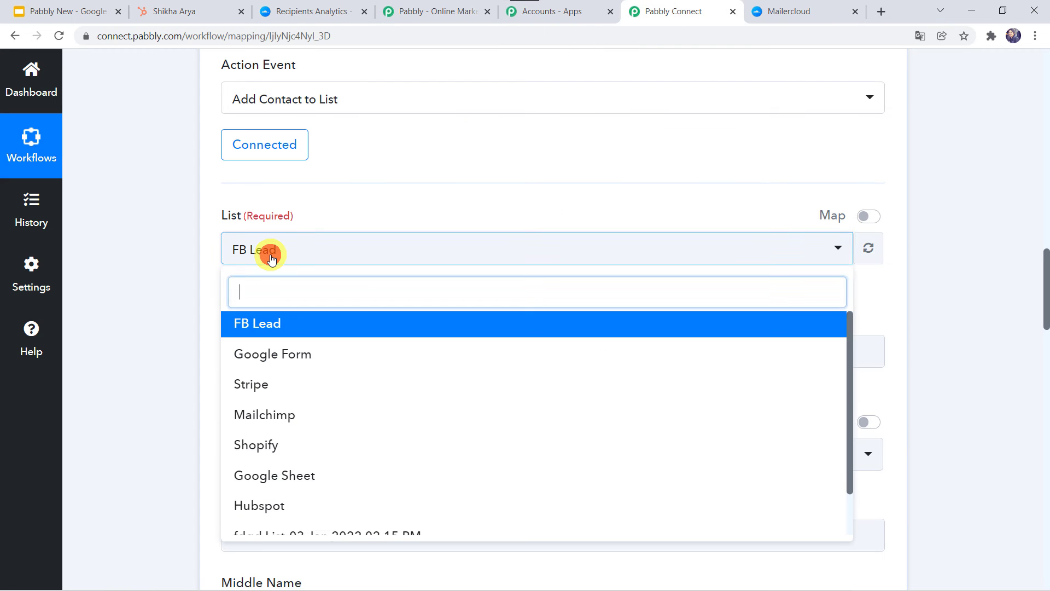
{"action": "left_click", "coordinate": [254, 505]}
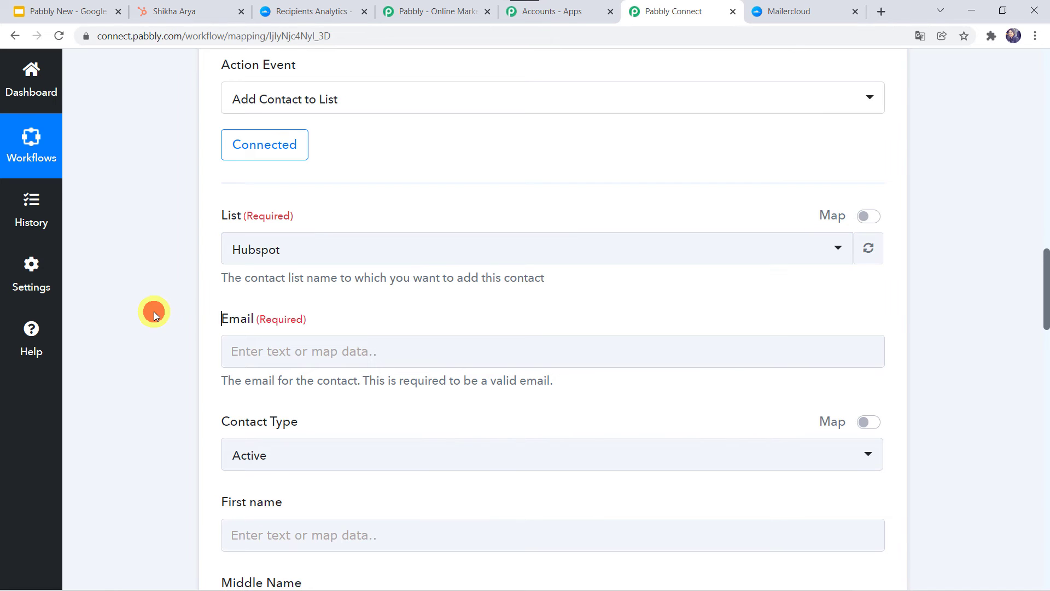
{"action": "scroll", "coordinate": [153, 310], "scroll_direction": "down", "scroll_amount": 1}
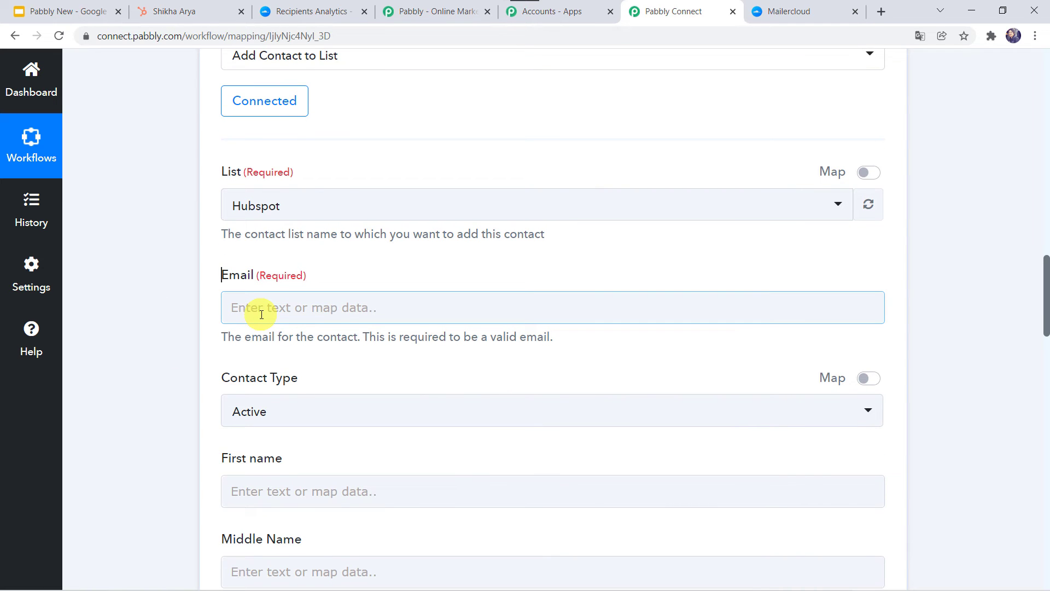
{"action": "scroll", "coordinate": [154, 205], "scroll_direction": "up", "scroll_amount": 15}
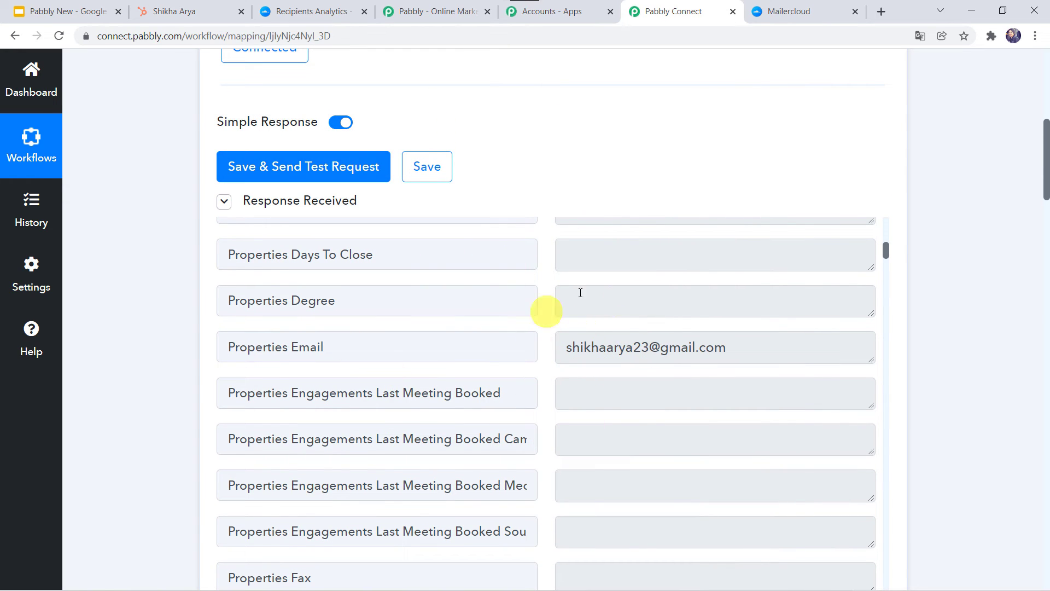
{"action": "scroll", "coordinate": [118, 464], "scroll_direction": "down", "scroll_amount": 15}
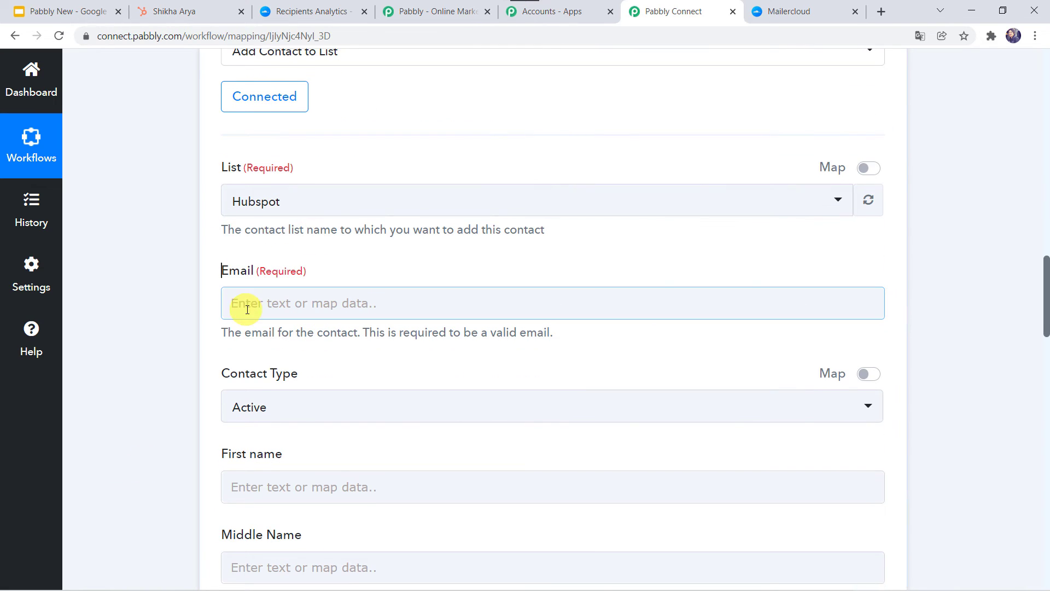
Map the HubSpot email property into Email and keep Active as the contact type
{"action": "left_click", "coordinate": [248, 310]}
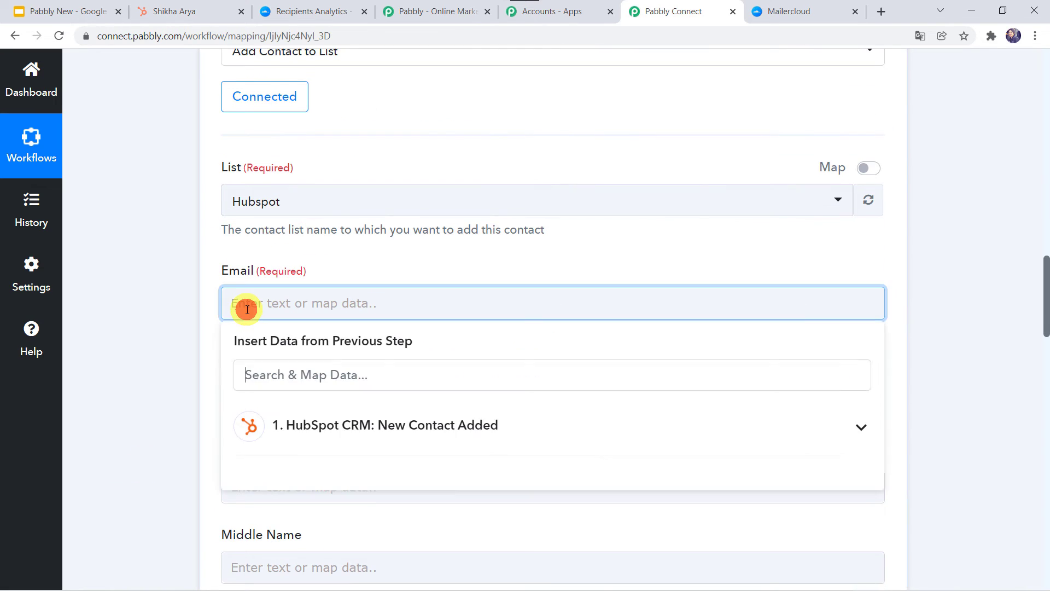
{"action": "left_click", "coordinate": [345, 431]}
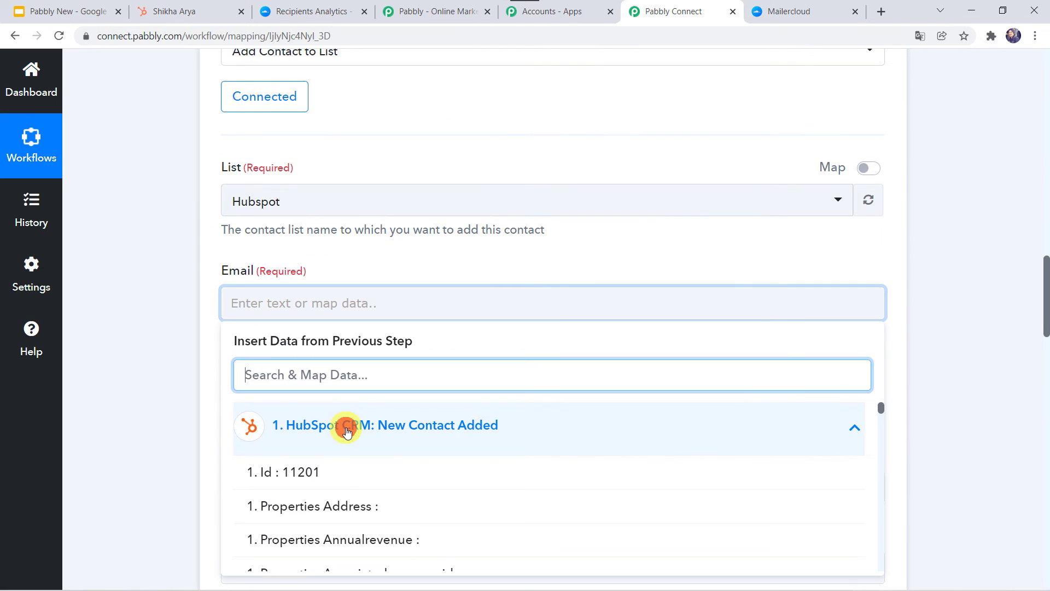
{"action": "scroll", "coordinate": [247, 453], "scroll_direction": "down", "scroll_amount": 3}
{"action": "scroll", "coordinate": [374, 498], "scroll_direction": "down", "scroll_amount": 5}
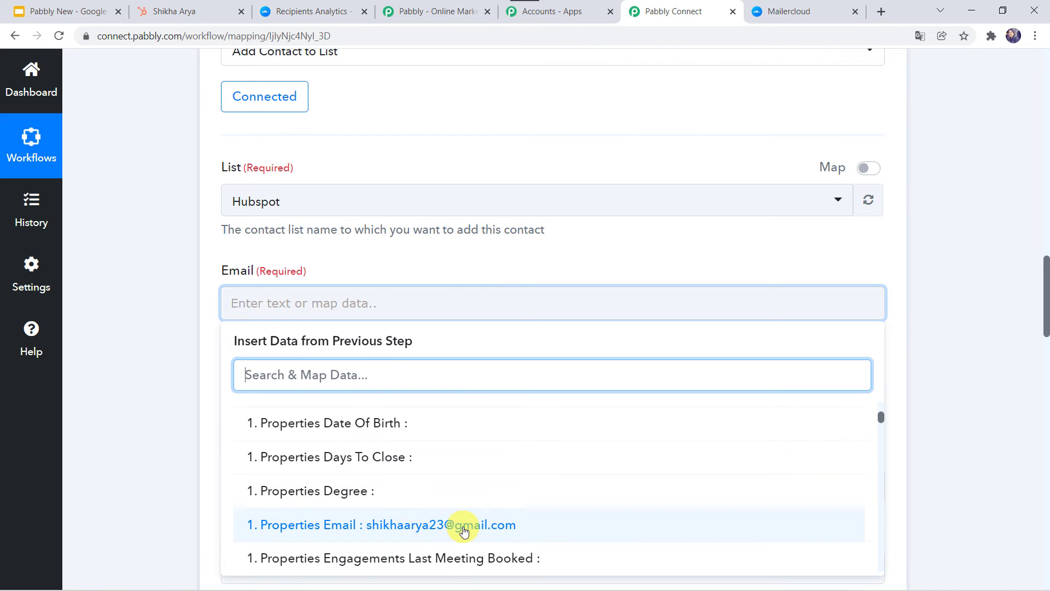
{"action": "left_click", "coordinate": [463, 526]}
{"action": "left_click", "coordinate": [130, 439]}
{"action": "scroll", "coordinate": [130, 439], "scroll_direction": "down", "scroll_amount": 3}
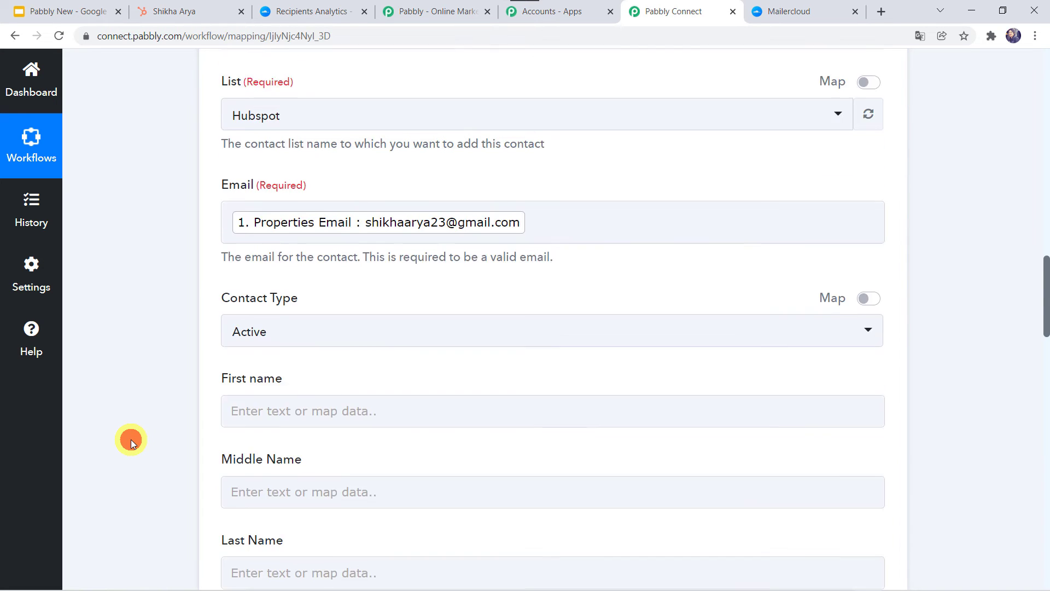
{"action": "left_click", "coordinate": [291, 217]}
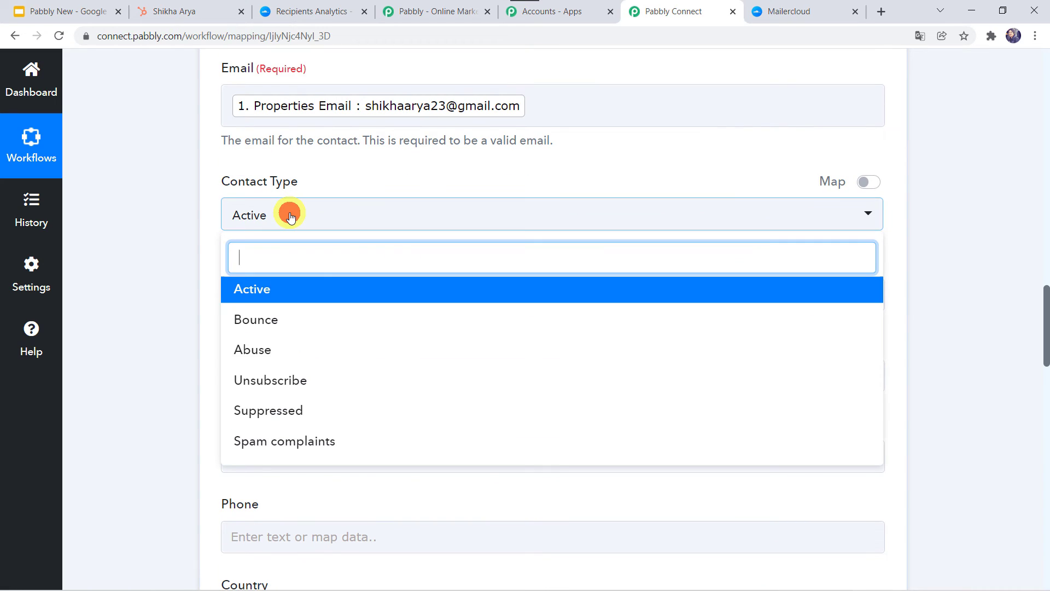
{"action": "left_click", "coordinate": [265, 293]}
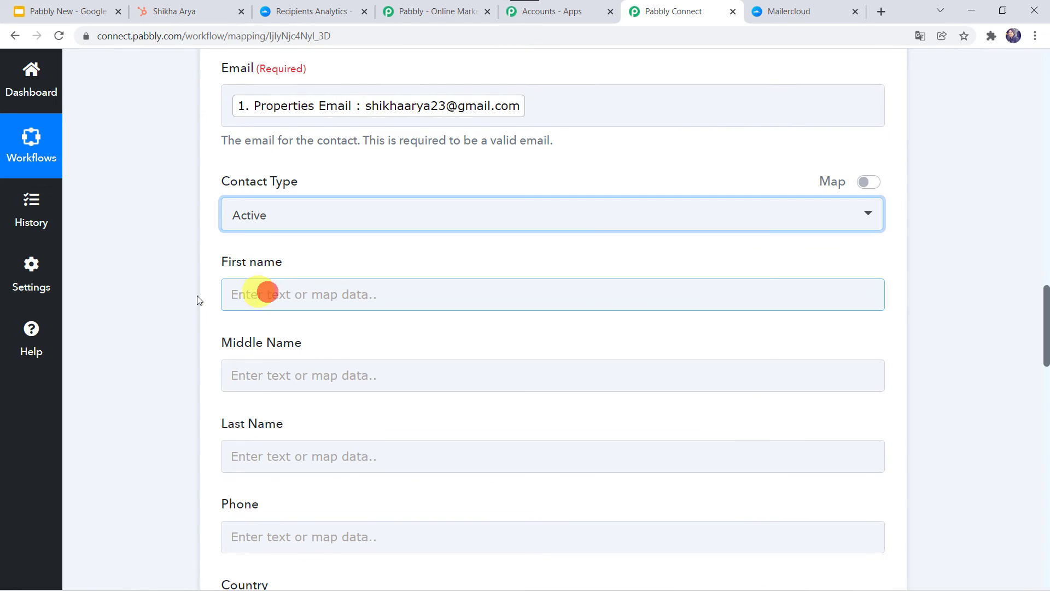
{"action": "left_click", "coordinate": [192, 297]}
Map the HubSpot first name property into the First name field
{"action": "left_click", "coordinate": [263, 296]}
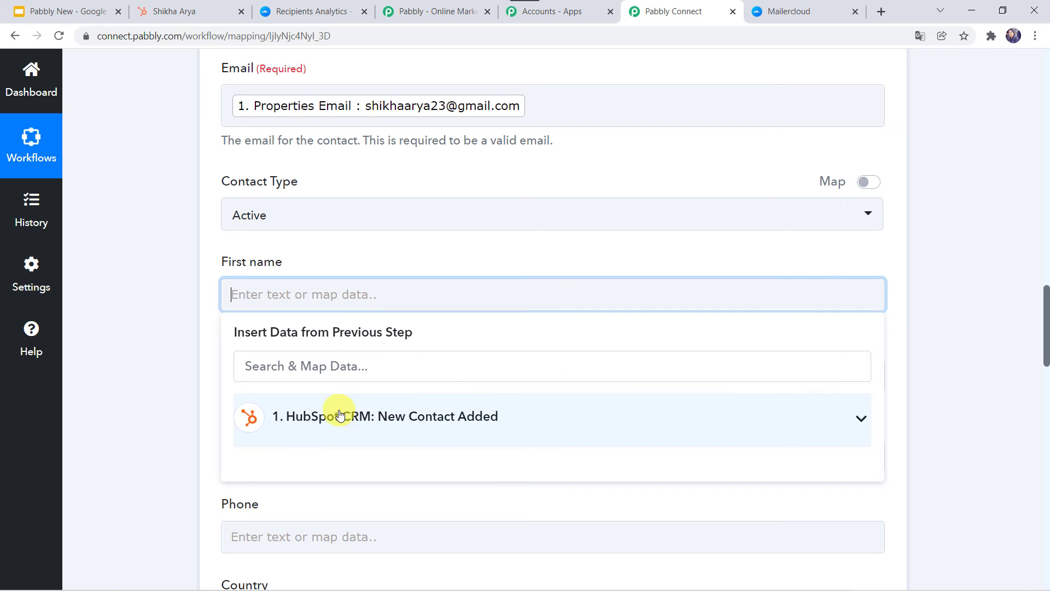
{"action": "left_click", "coordinate": [322, 367]}
{"action": "type", "text": "shi"}
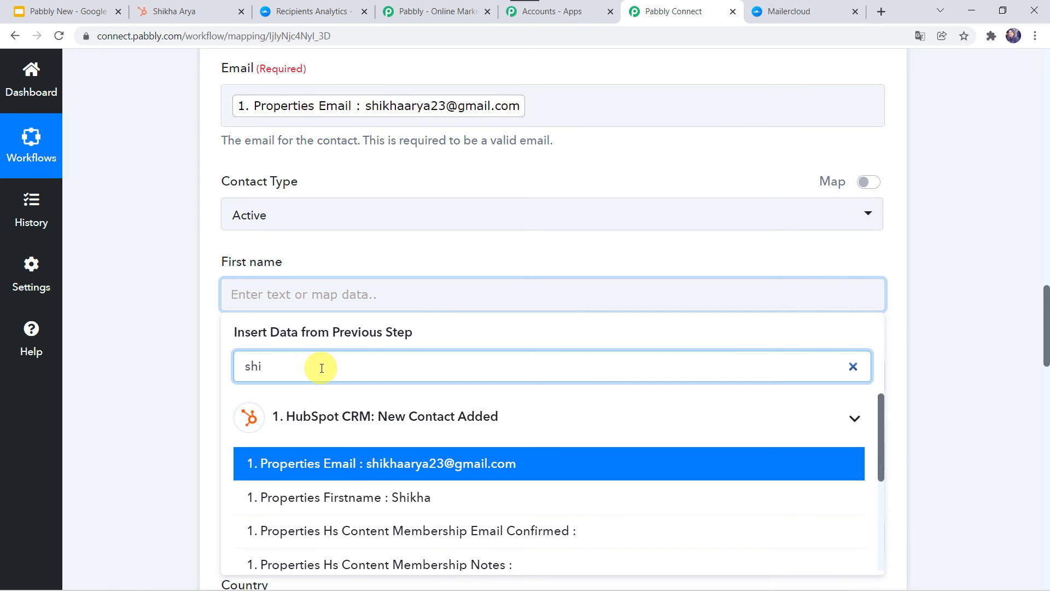
{"action": "left_click", "coordinate": [350, 497]}
{"action": "left_click", "coordinate": [143, 356]}
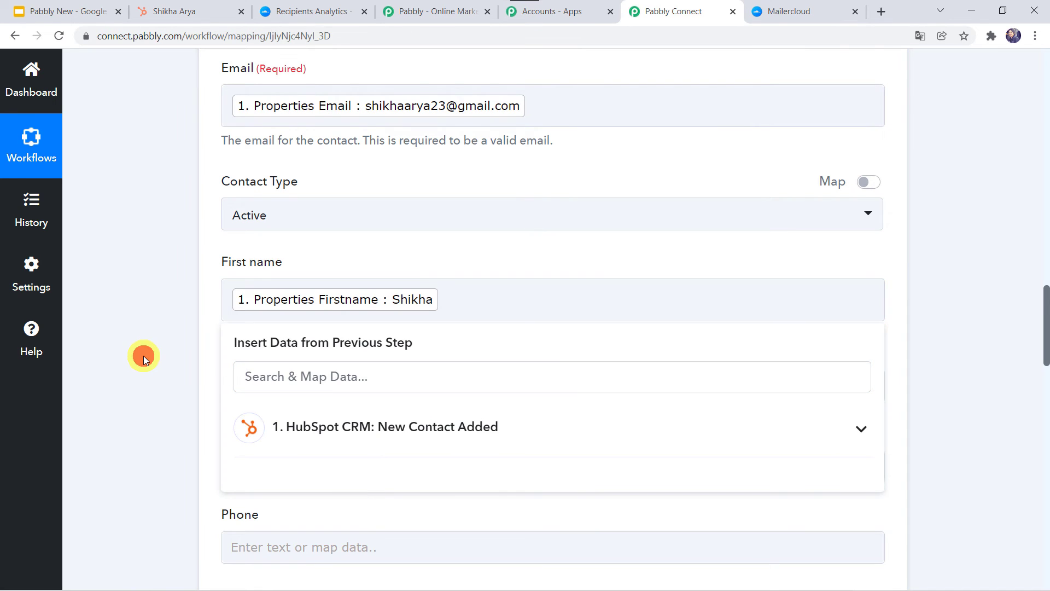
{"action": "scroll", "coordinate": [158, 354], "scroll_direction": "down", "scroll_amount": 2}
Map the HubSpot last name property into the Last Name field
{"action": "left_click", "coordinate": [244, 365]}
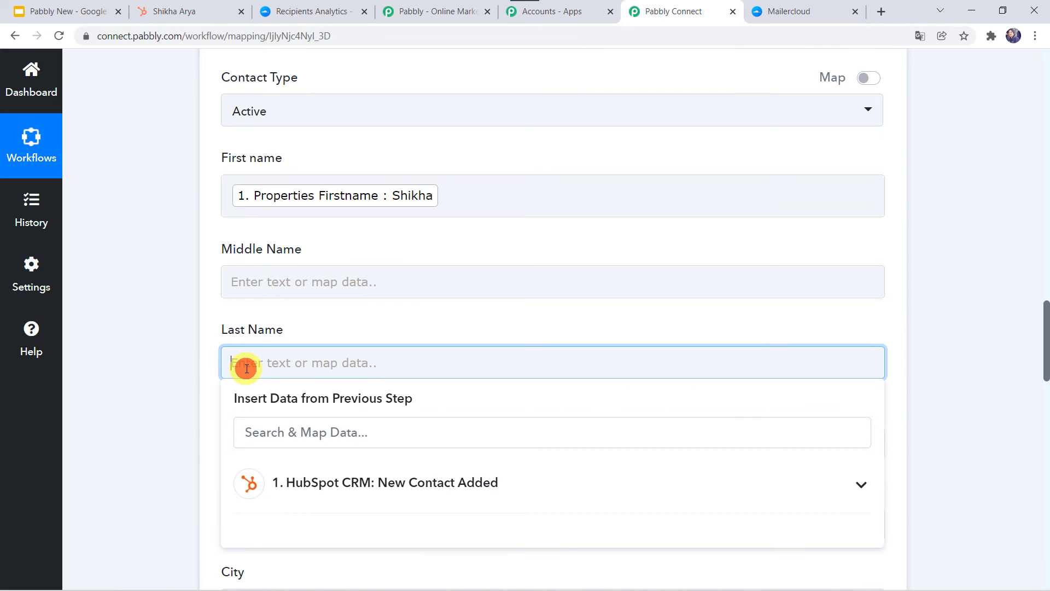
{"action": "left_click", "coordinate": [290, 433]}
{"action": "type", "text": "ar"}
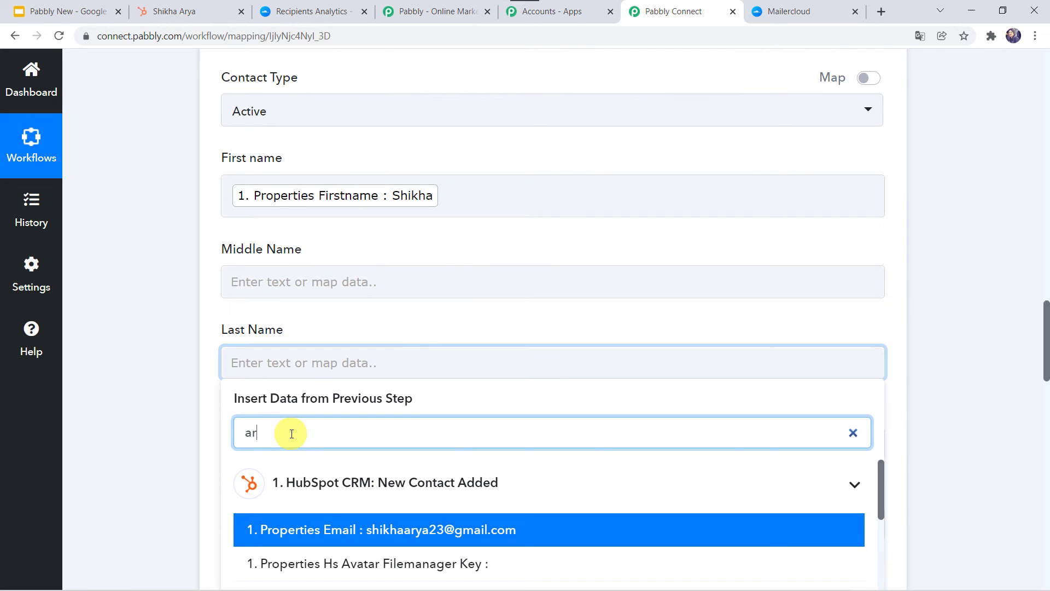
{"action": "type", "text": "y"}
{"action": "scroll", "coordinate": [136, 450], "scroll_direction": "down", "scroll_amount": 2}
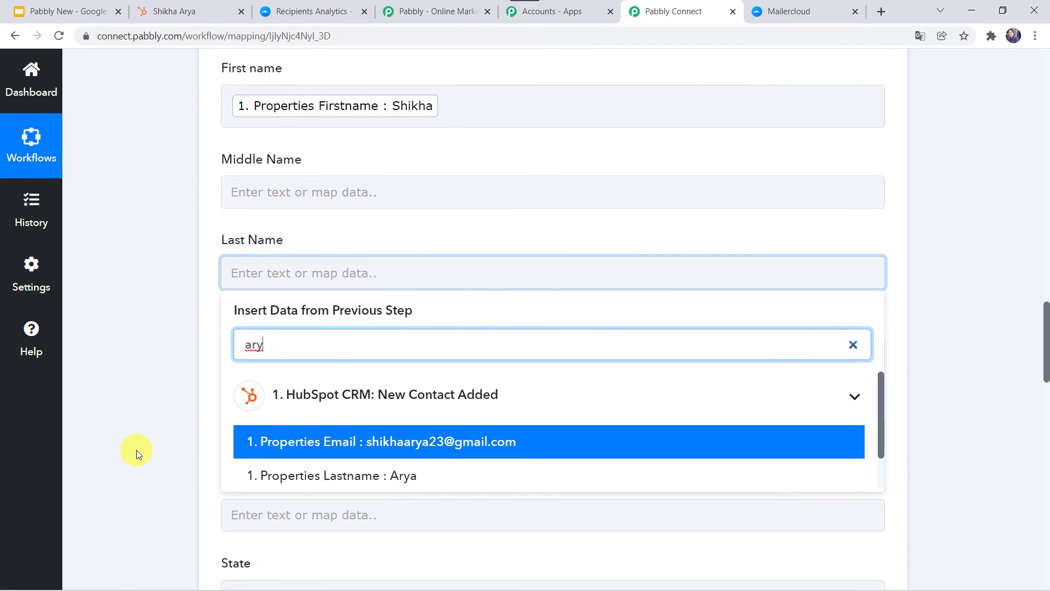
{"action": "left_click", "coordinate": [295, 435]}
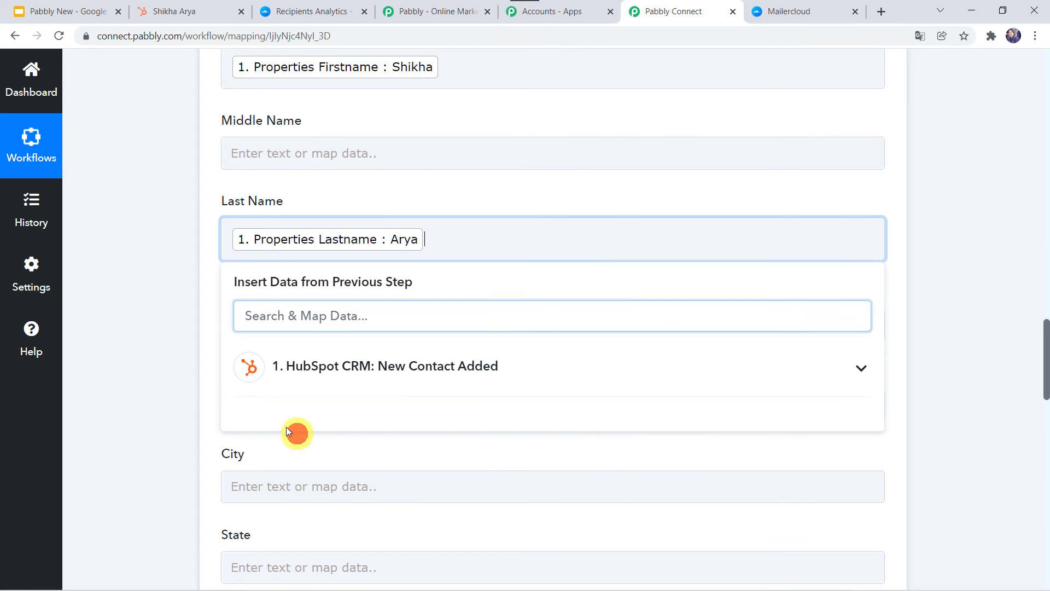
{"action": "left_click", "coordinate": [182, 380]}
{"action": "scroll", "coordinate": [182, 381], "scroll_direction": "down", "scroll_amount": 3}
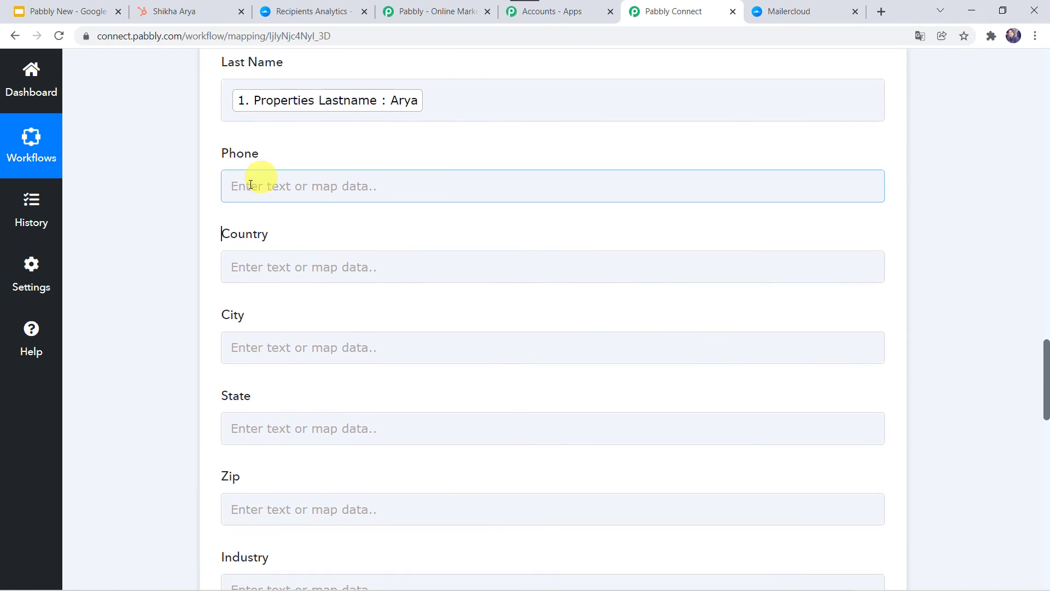
Map the HubSpot Phone property into the Phone field and scroll to the form's bottom
{"action": "left_click", "coordinate": [249, 185]}
{"action": "left_click", "coordinate": [264, 257]}
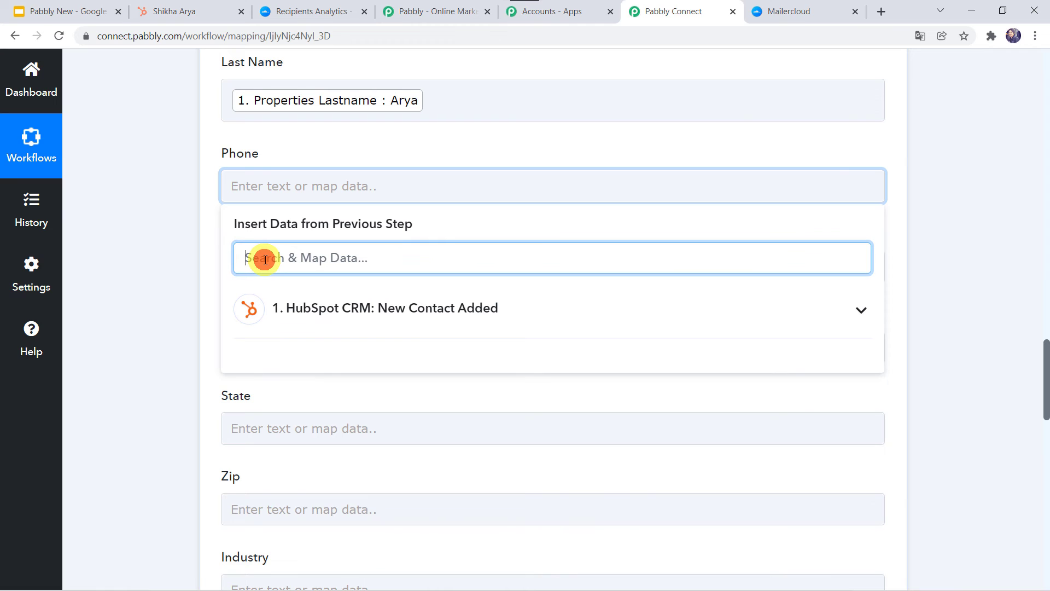
{"action": "type", "text": "88"}
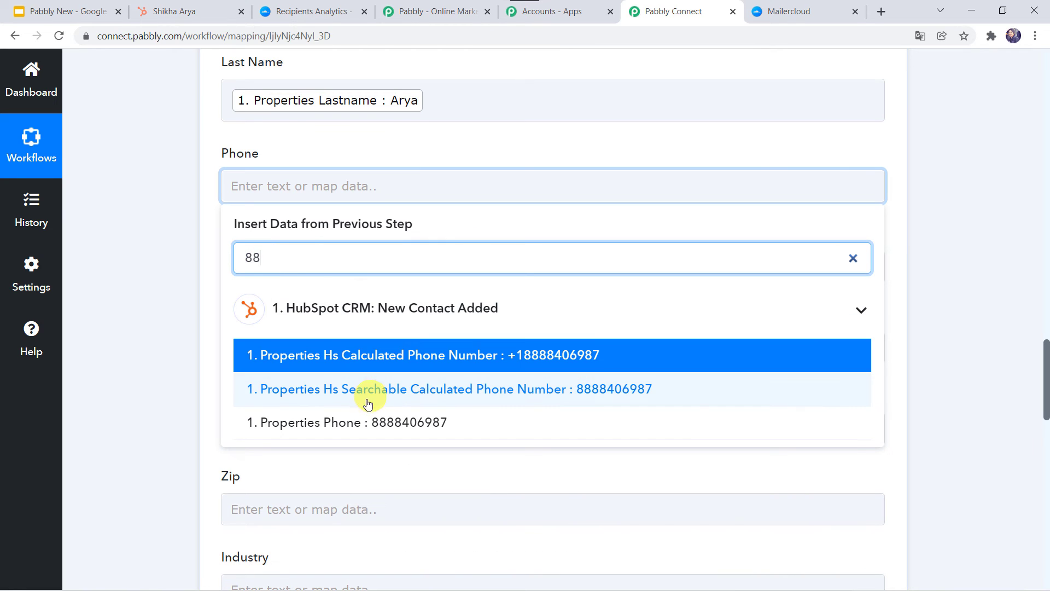
{"action": "left_click", "coordinate": [412, 418]}
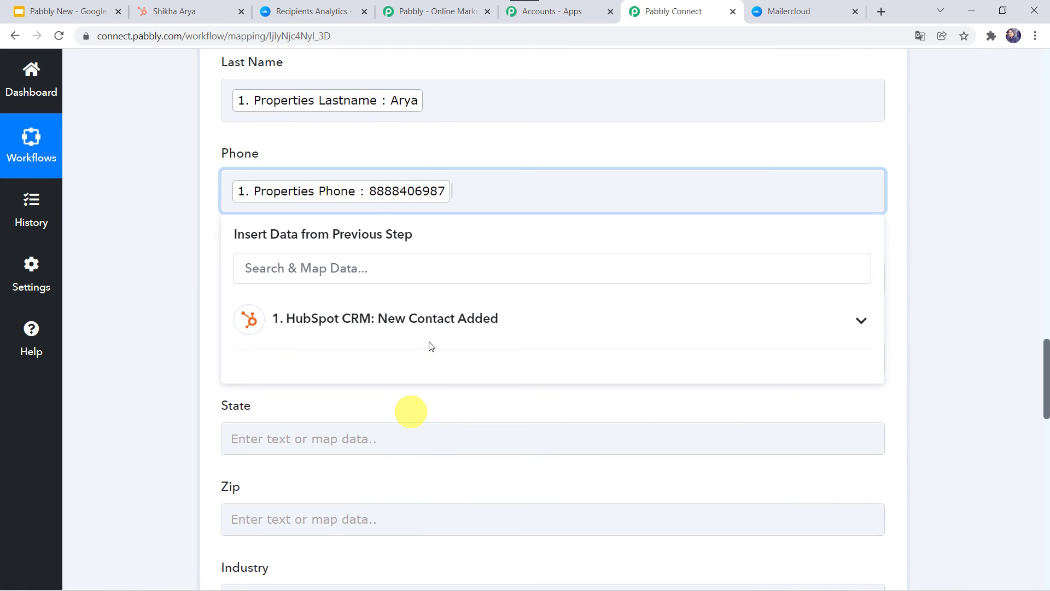
{"action": "left_click", "coordinate": [153, 309]}
{"action": "scroll", "coordinate": [153, 309], "scroll_direction": "down", "scroll_amount": 2}
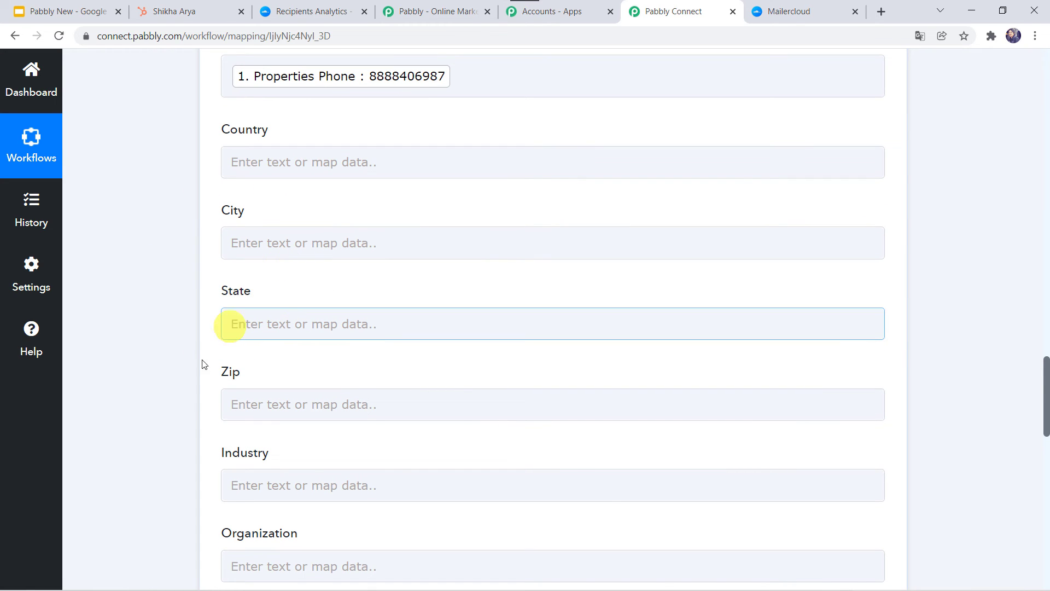
{"action": "scroll", "coordinate": [191, 489], "scroll_direction": "down", "scroll_amount": 4}
{"action": "scroll", "coordinate": [191, 489], "scroll_direction": "down", "scroll_amount": 2}
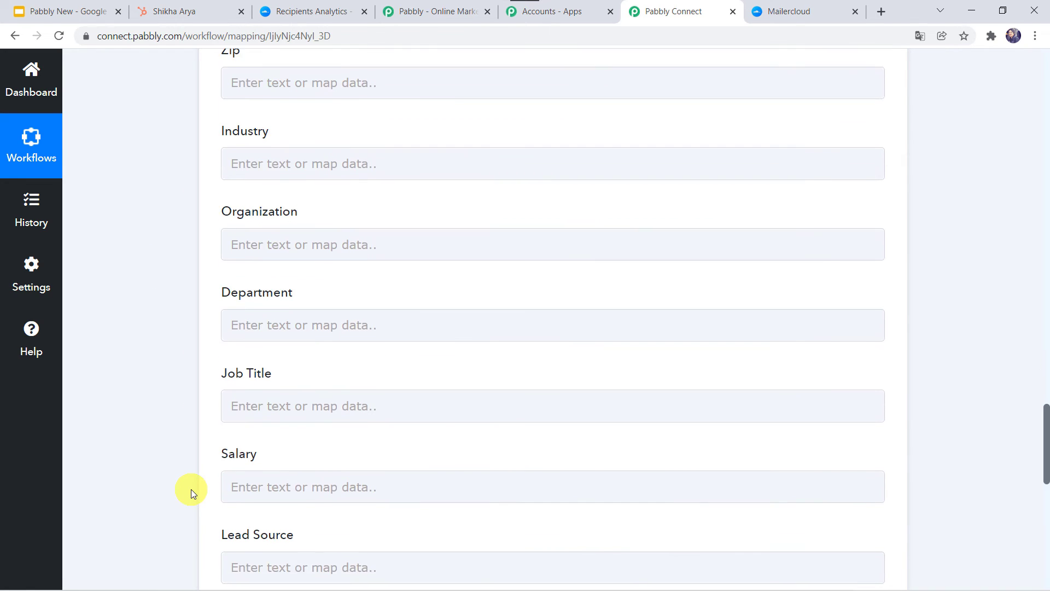
{"action": "scroll", "coordinate": [191, 489], "scroll_direction": "down", "scroll_amount": 4}
{"action": "scroll", "coordinate": [191, 489], "scroll_direction": "down", "scroll_amount": 3}
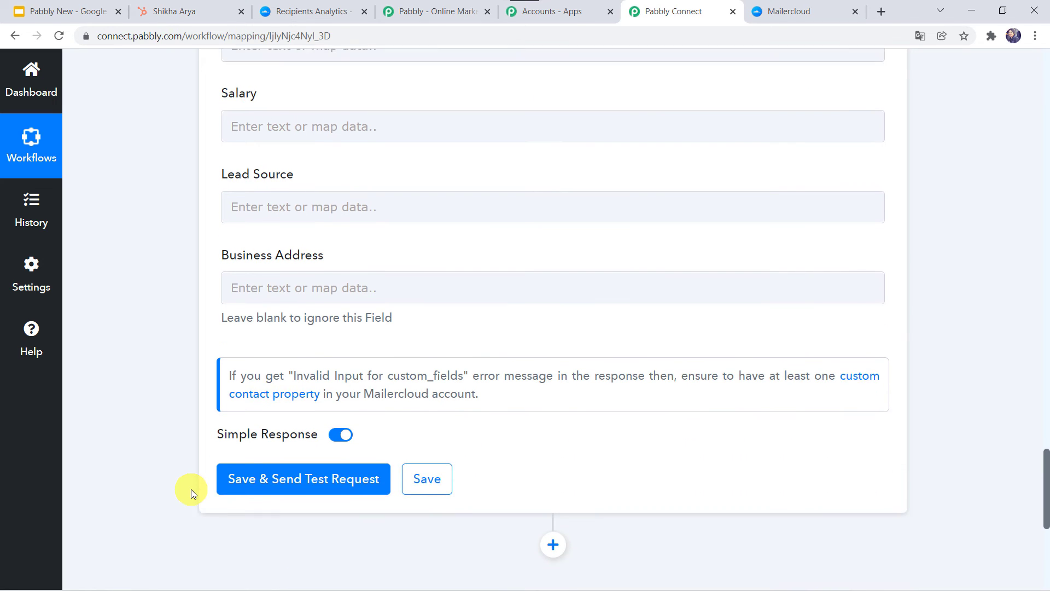
Save the Mailercloud action with a test request and confirm the response returns a contact Id
{"action": "left_click", "coordinate": [317, 455]}
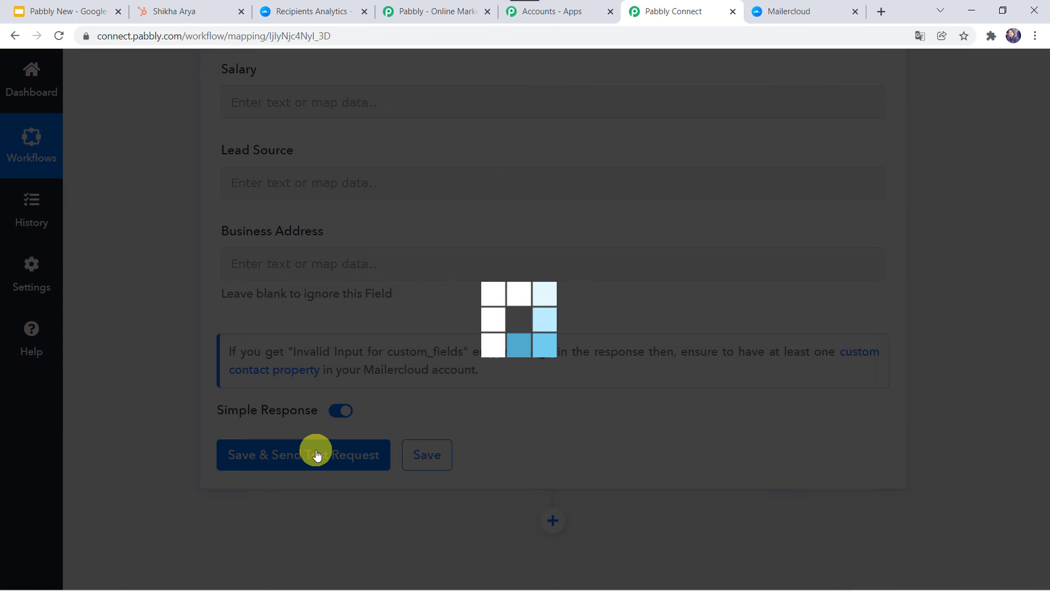
{"action": "scroll", "coordinate": [107, 510], "scroll_direction": "down", "scroll_amount": 2}
{"action": "scroll", "coordinate": [107, 510], "scroll_direction": "down", "scroll_amount": 1}
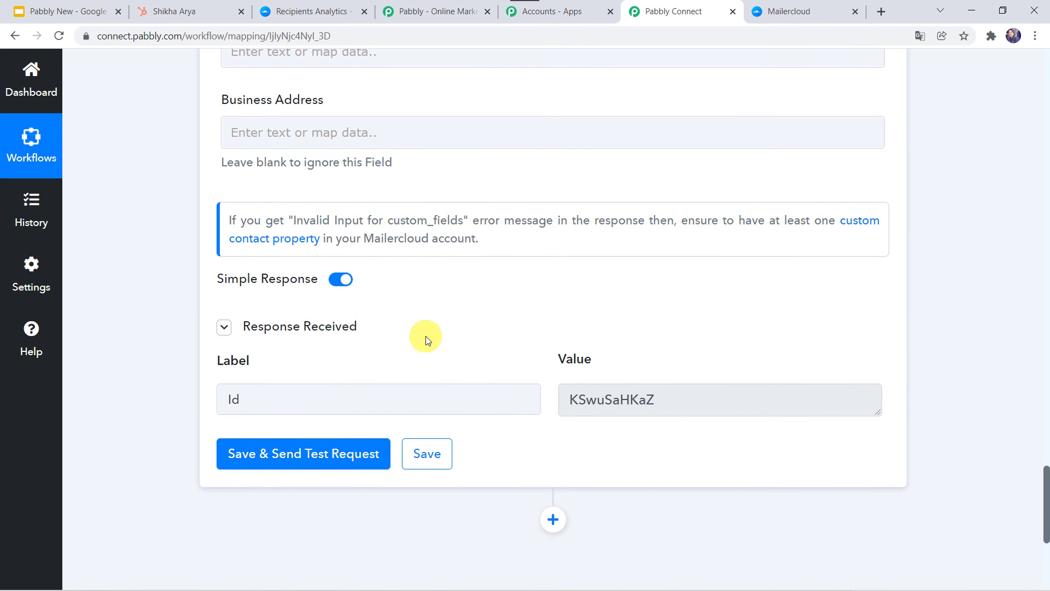
{"action": "left_click", "coordinate": [302, 14]}
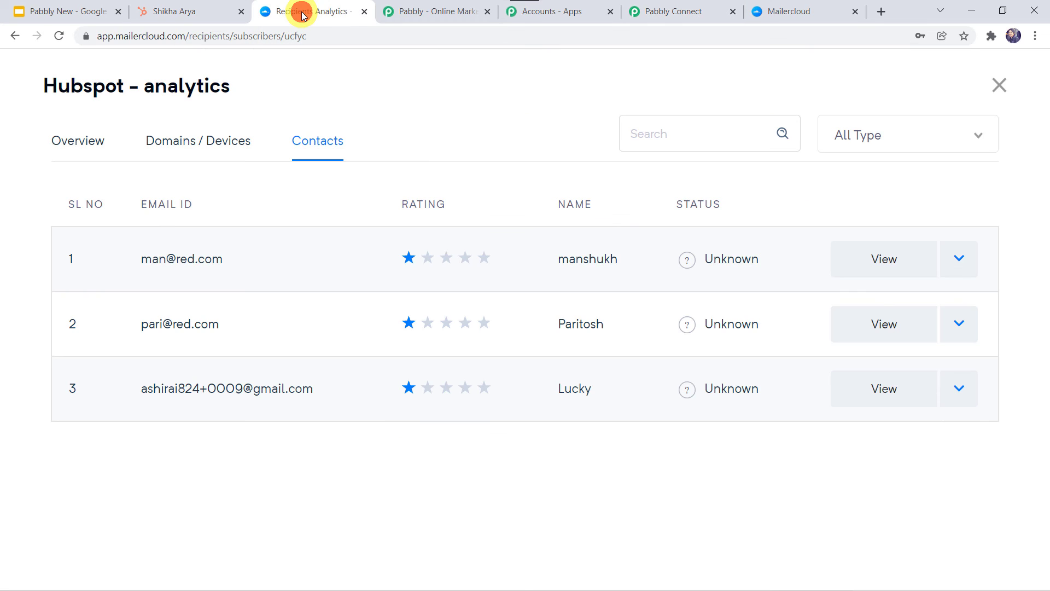
Reload Mailercloud and confirm the Hubspot list shows four contacts, the HubSpot test contact on top
{"action": "left_click", "coordinate": [60, 36]}
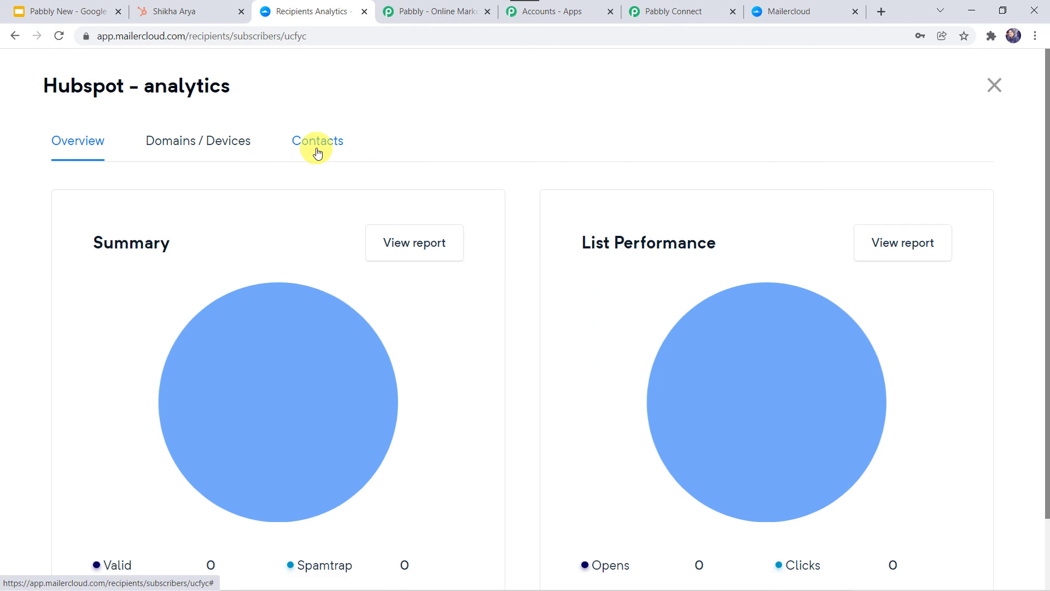
{"action": "left_click", "coordinate": [317, 154]}
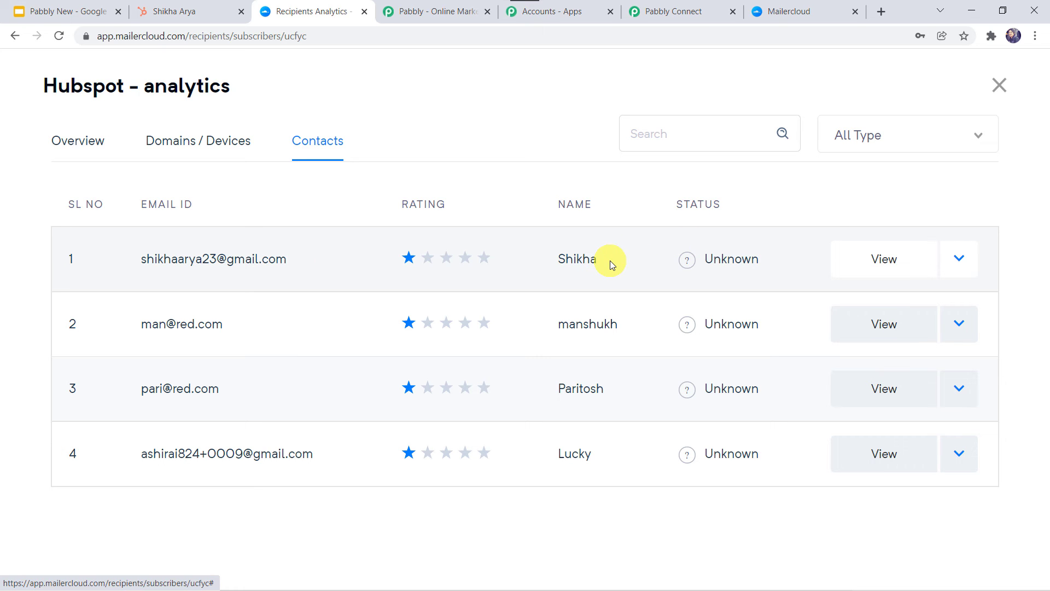
Save the Mailercloud action in Pabbly Connect, dismiss the success message, then go to HubSpot
{"action": "left_click", "coordinate": [690, 12]}
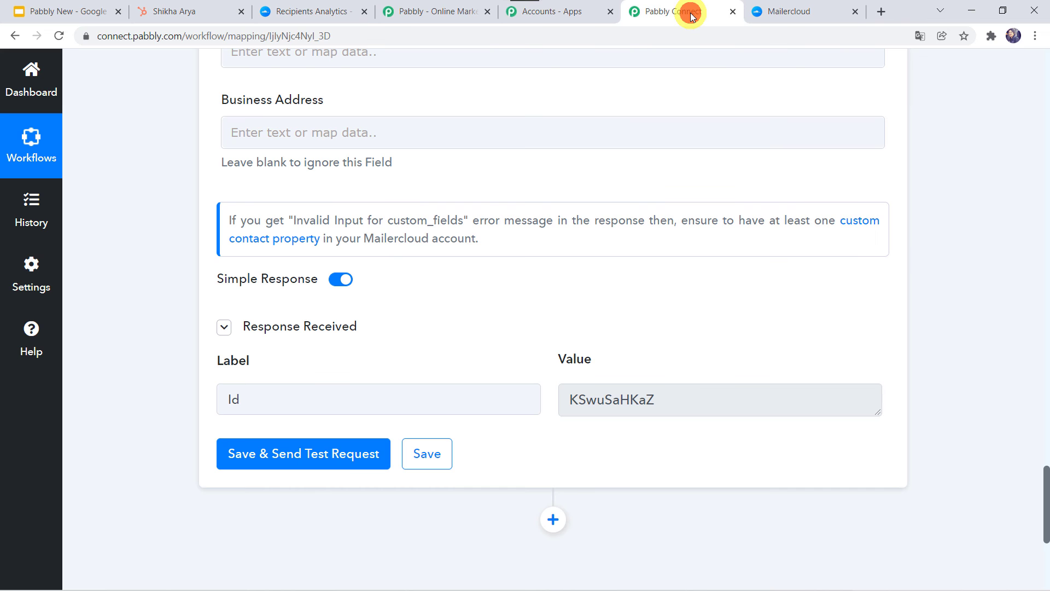
{"action": "left_click", "coordinate": [416, 454]}
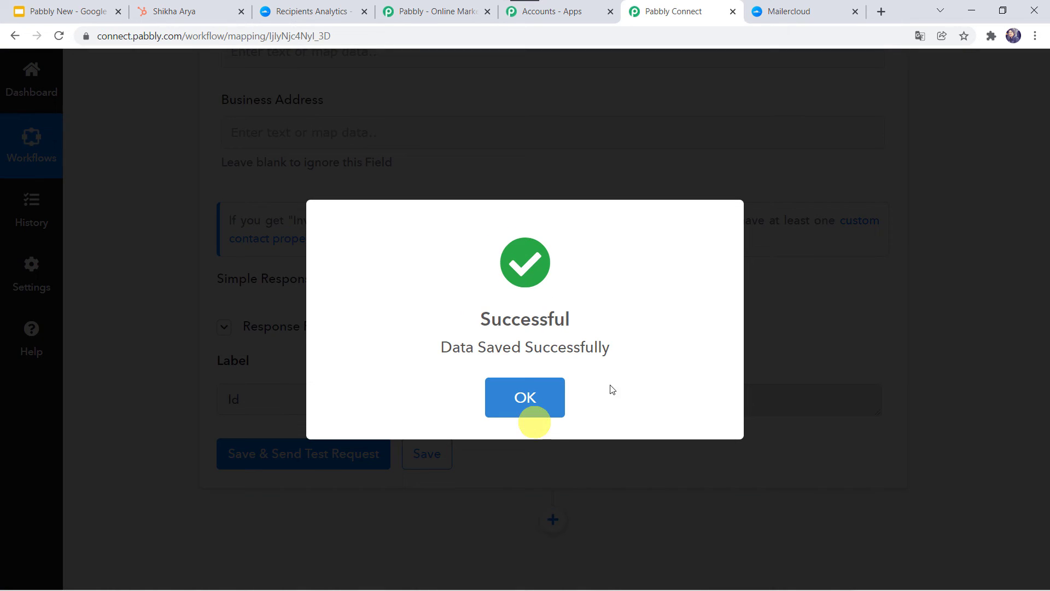
{"action": "left_click", "coordinate": [528, 404]}
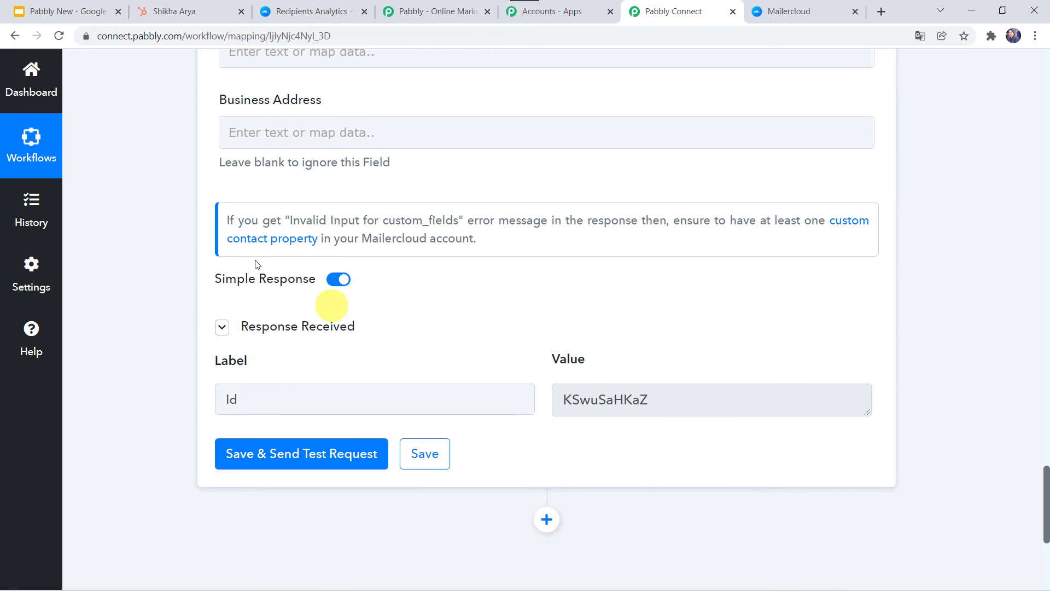
{"action": "scroll", "coordinate": [185, 271], "scroll_direction": "up", "scroll_amount": 3}
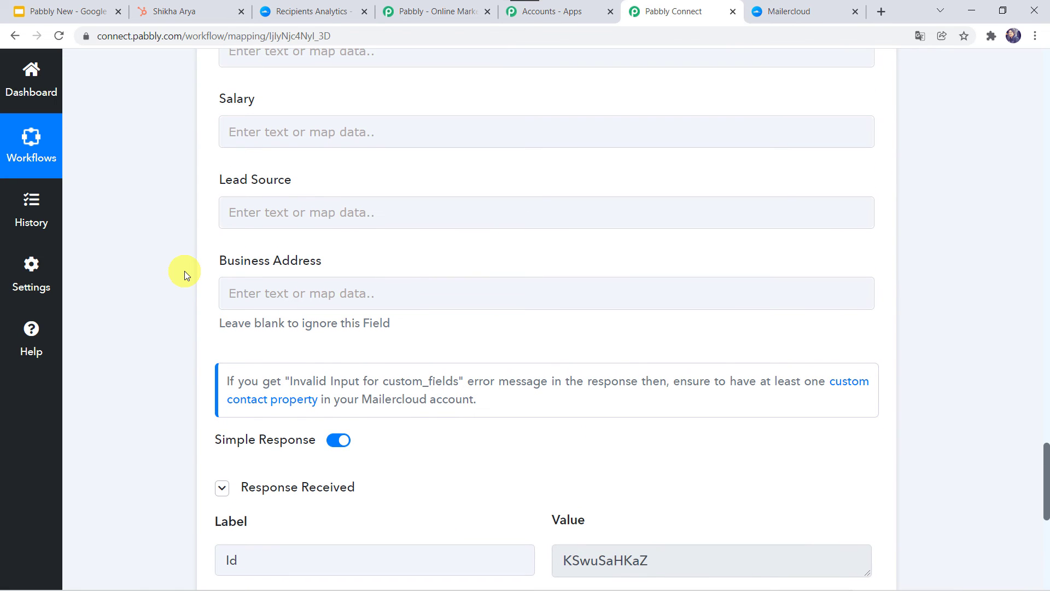
{"action": "left_click", "coordinate": [186, 10]}
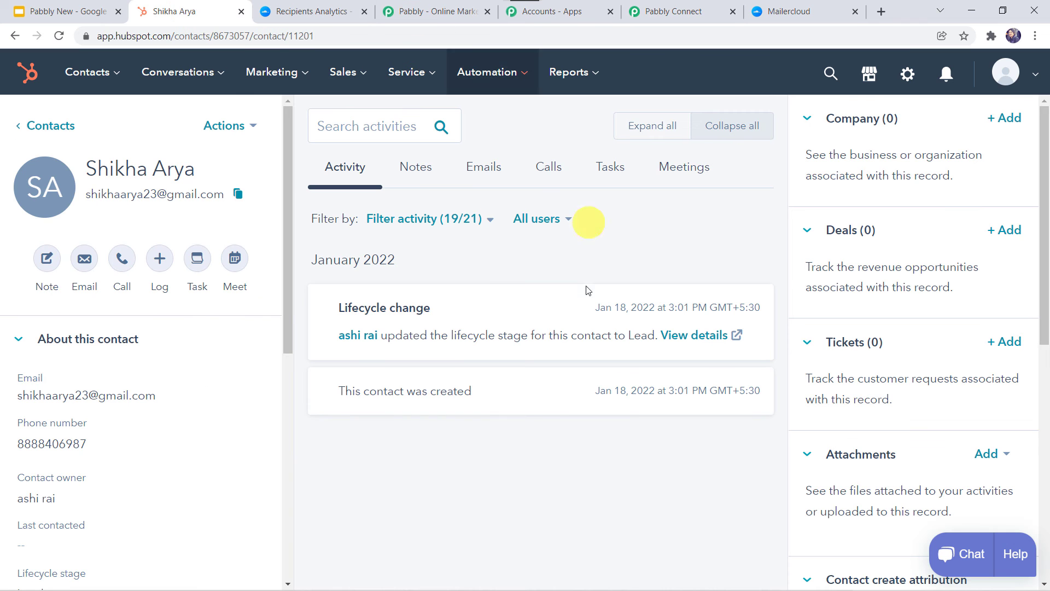
Start a new HubSpot contact and fill in its email, first and last name, and phone number
{"action": "left_click", "coordinate": [42, 121]}
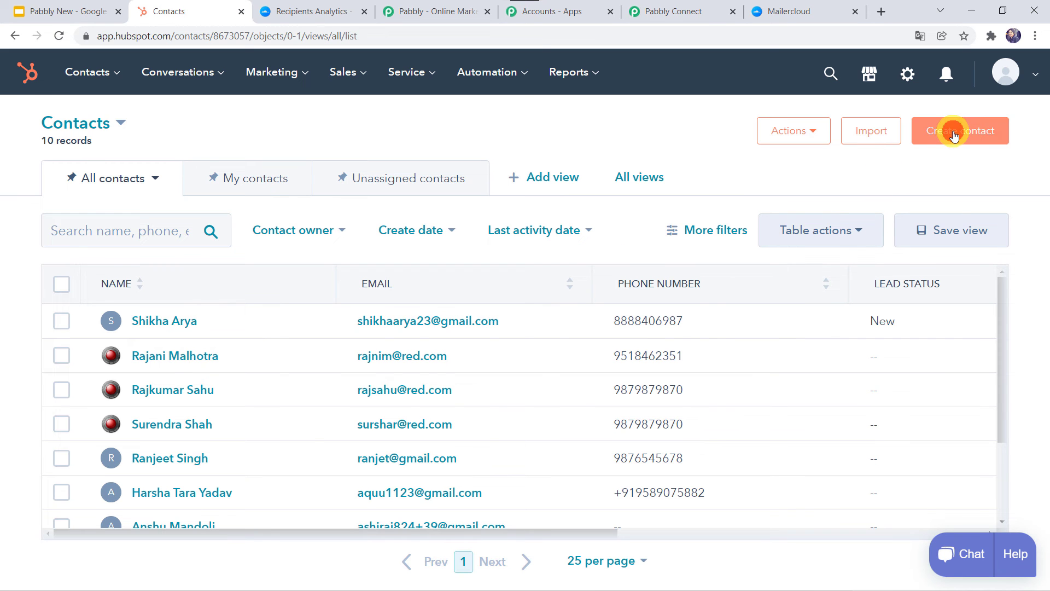
{"action": "left_click", "coordinate": [952, 131]}
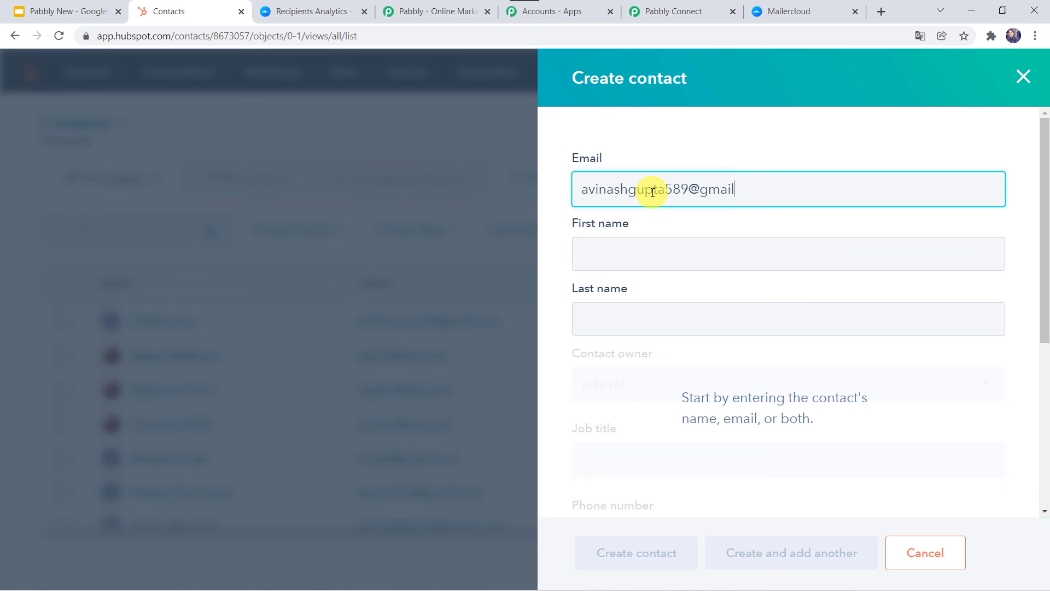
{"action": "type", "text": "com"}
{"action": "key", "text": "Tab"}
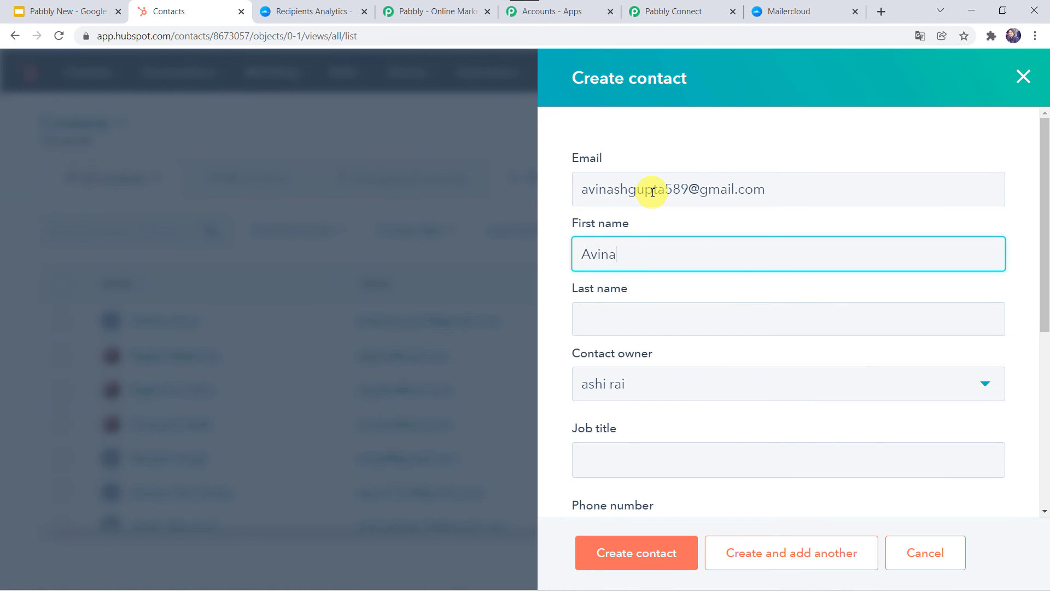
{"action": "key", "text": "Tab"}
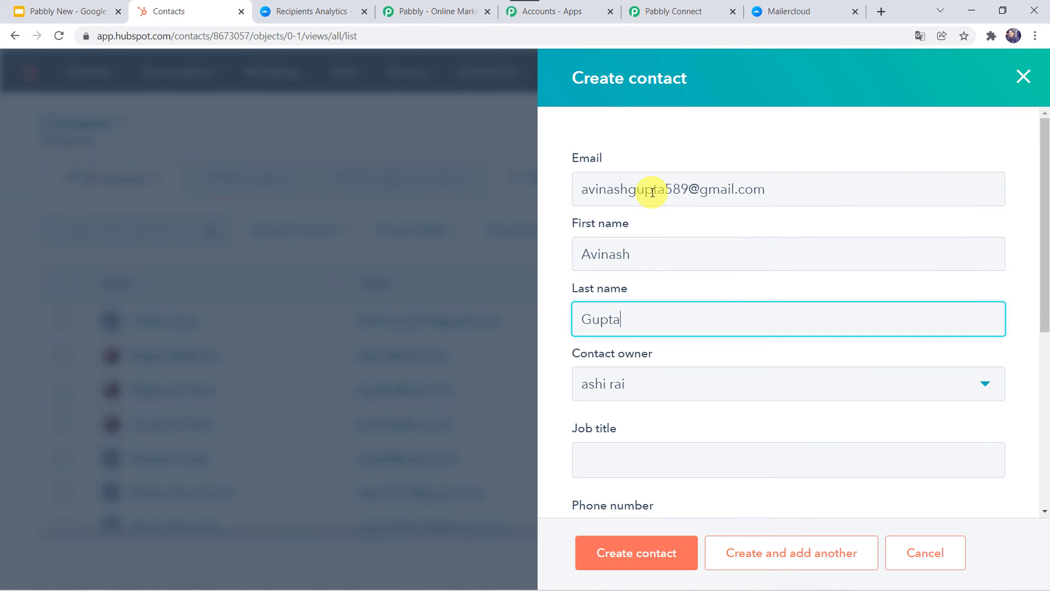
{"action": "key", "text": "Tab"}
{"action": "scroll", "coordinate": [653, 193], "scroll_direction": "down", "scroll_amount": 3}
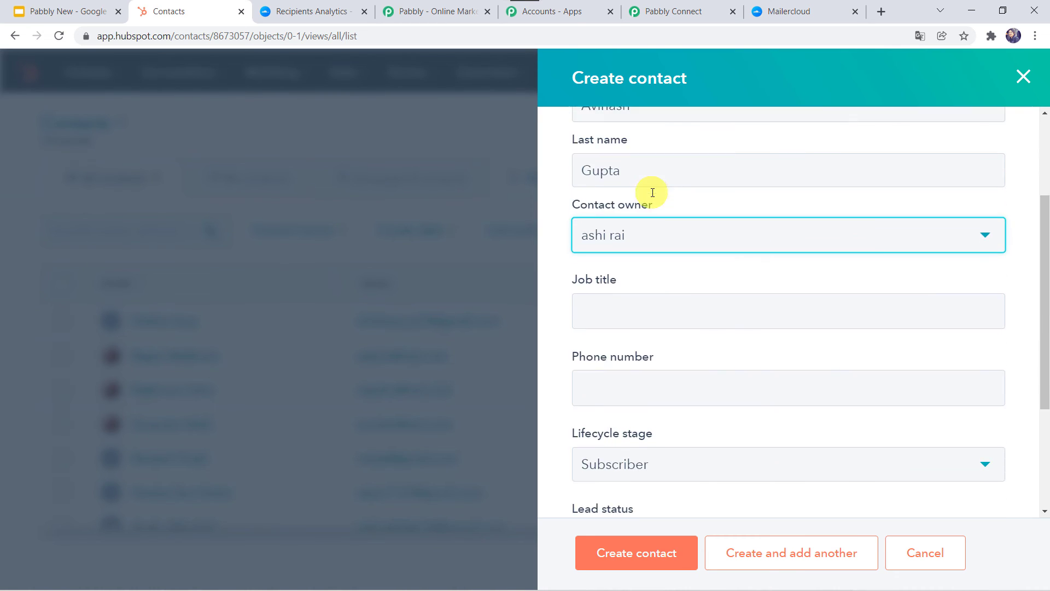
{"action": "scroll", "coordinate": [611, 322], "scroll_direction": "down", "scroll_amount": 2}
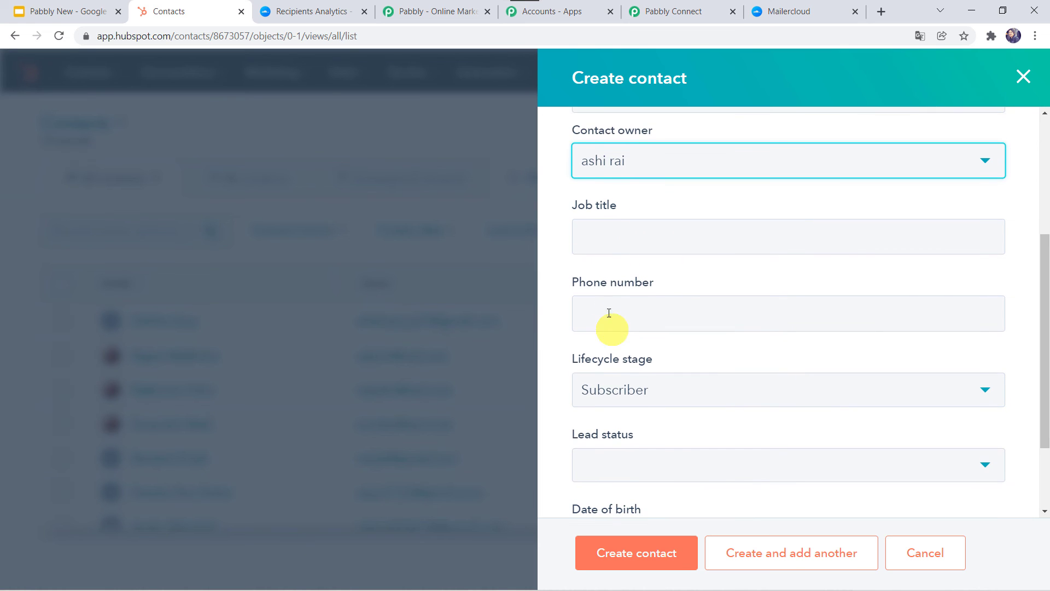
{"action": "left_click", "coordinate": [610, 309]}
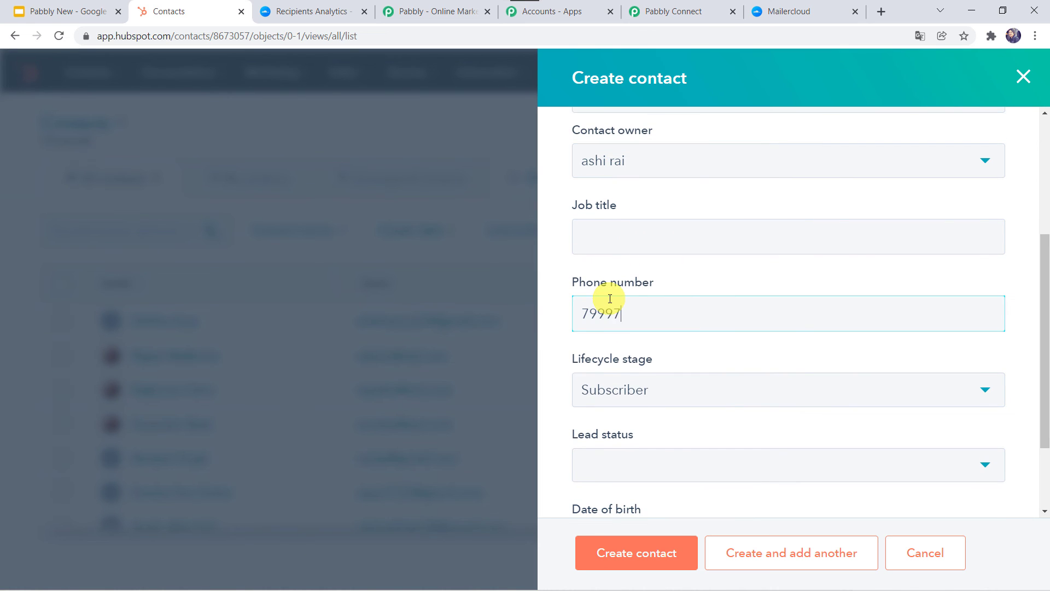
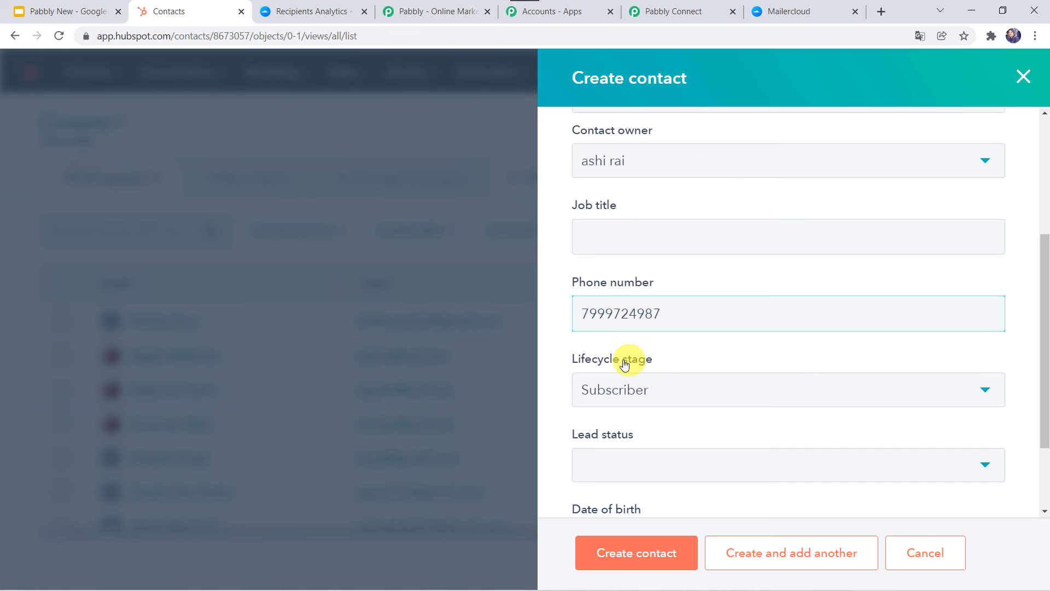
Set lifecycle stage to Lead and lead status to New, then create the contact
{"action": "scroll", "coordinate": [617, 355], "scroll_direction": "down", "scroll_amount": 2}
{"action": "left_click", "coordinate": [624, 283]}
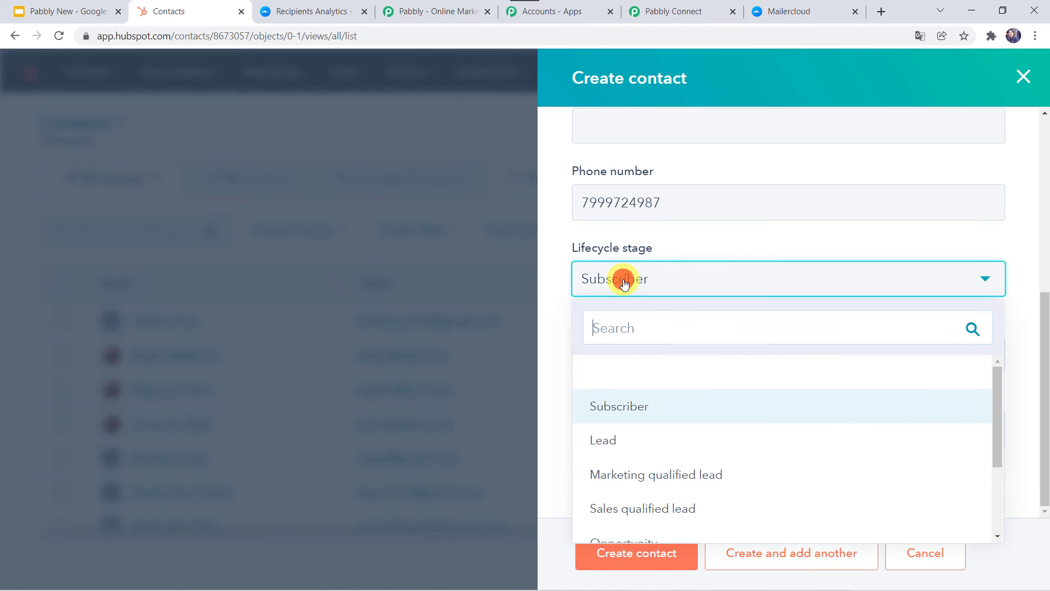
{"action": "left_click", "coordinate": [620, 441]}
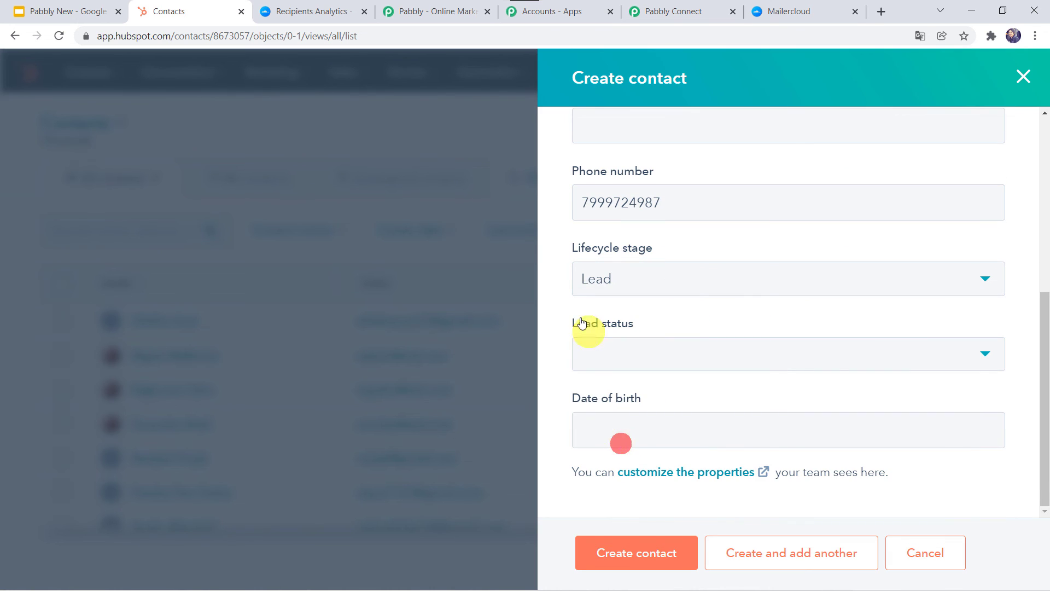
{"action": "left_click", "coordinate": [608, 365]}
{"action": "left_click", "coordinate": [611, 192]}
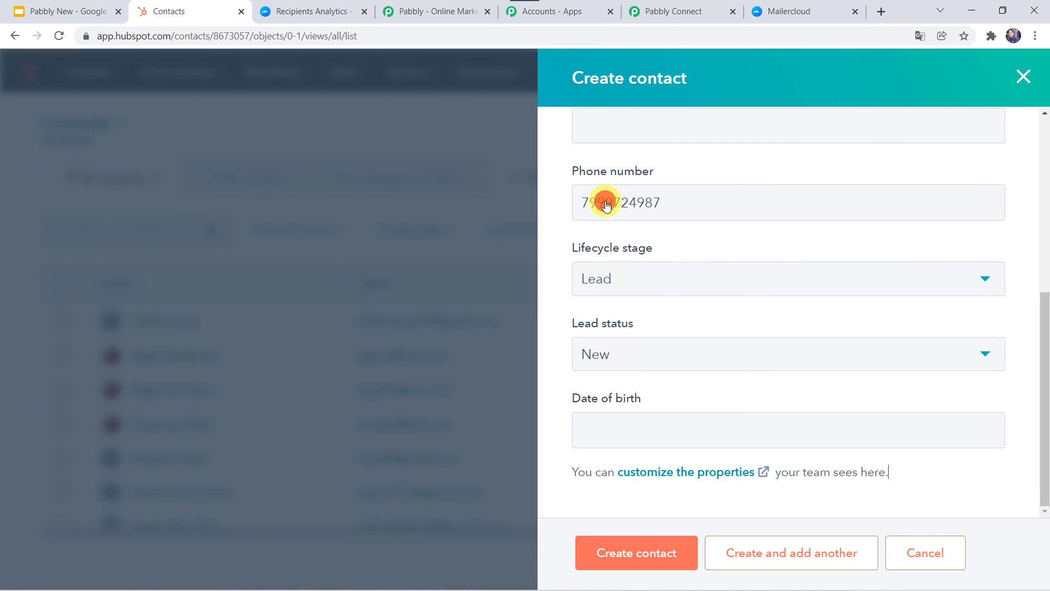
{"action": "left_click", "coordinate": [643, 557]}
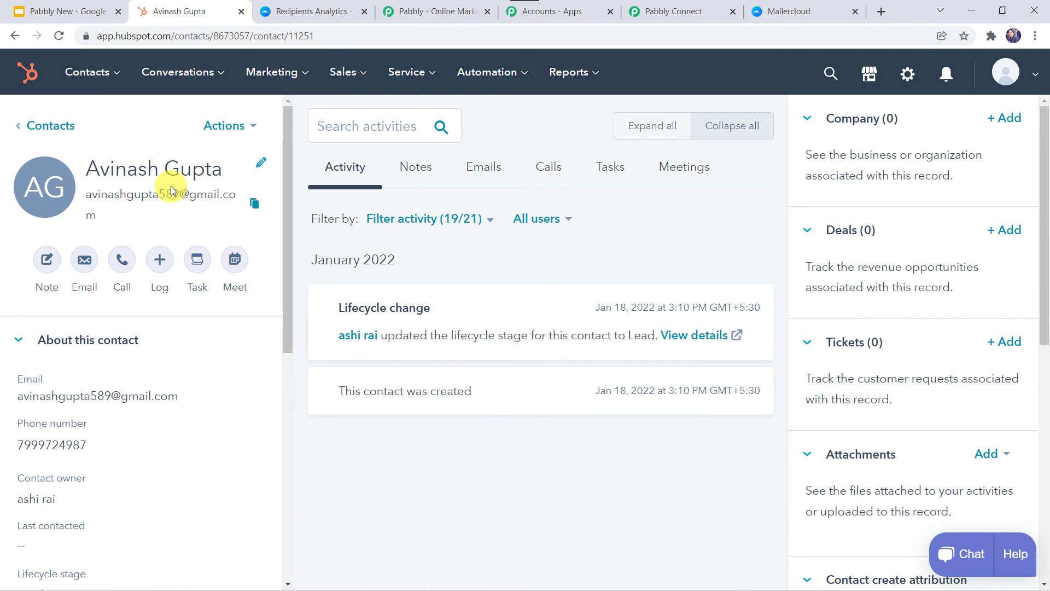
Reload the Hubspot list's contacts until the second test contact appears on top, five in total
{"action": "left_click", "coordinate": [300, 8]}
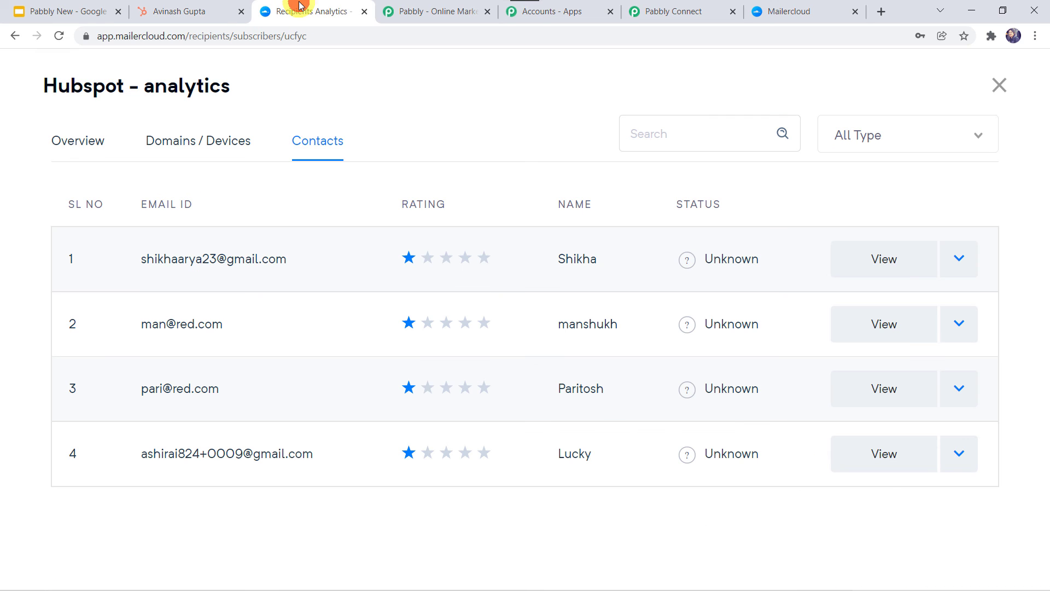
{"action": "left_click", "coordinate": [56, 35]}
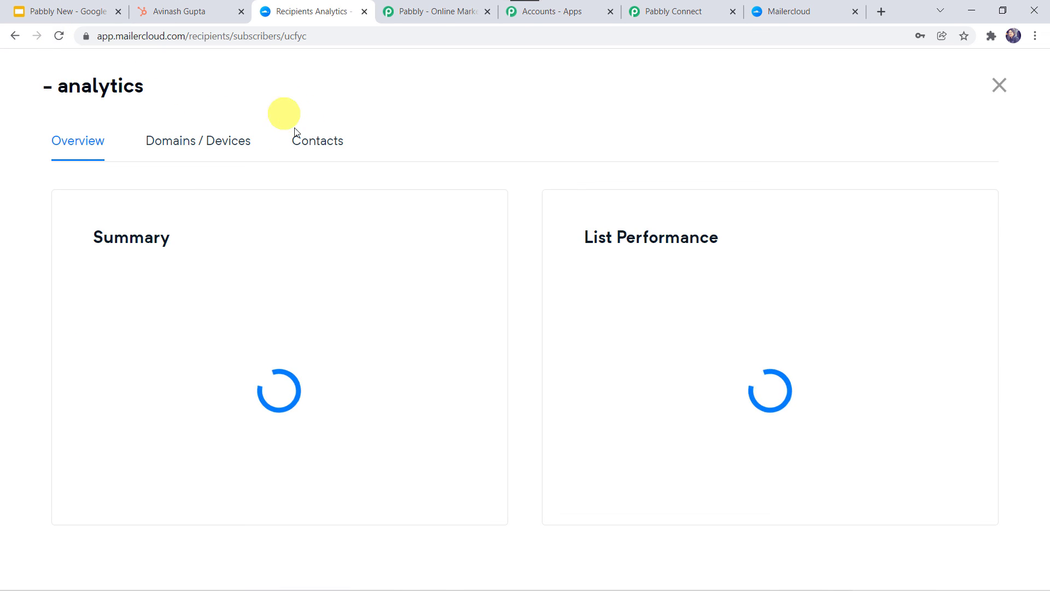
{"action": "left_click", "coordinate": [327, 143]}
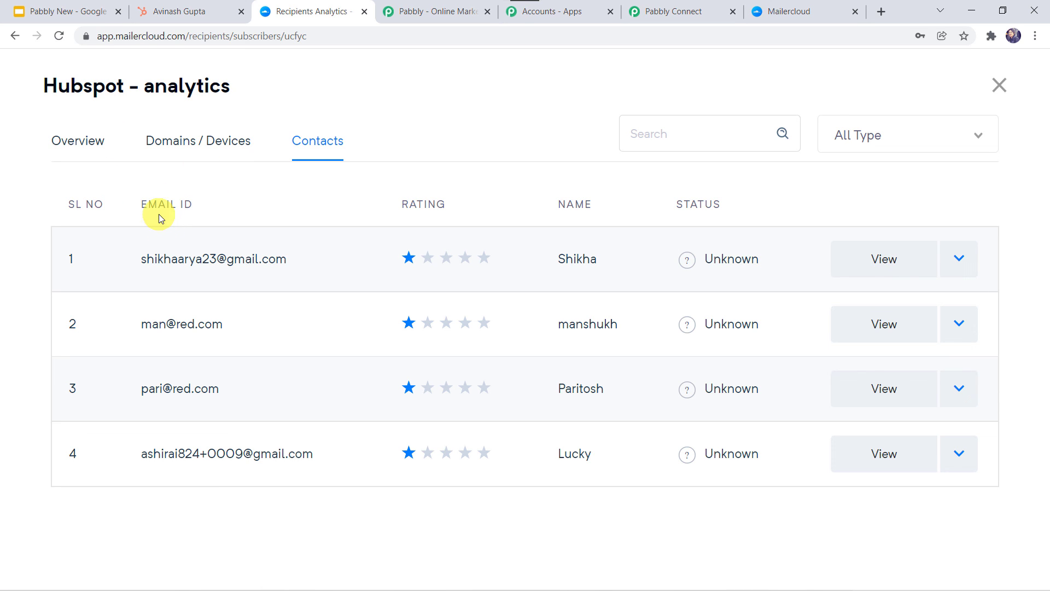
{"action": "left_click", "coordinate": [58, 36]}
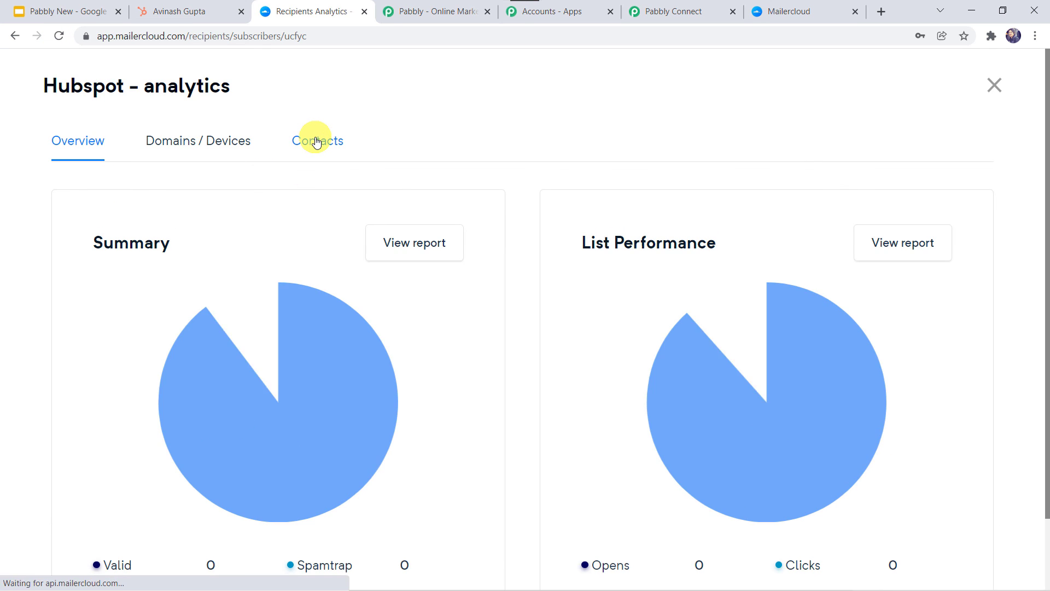
{"action": "left_click", "coordinate": [316, 141]}
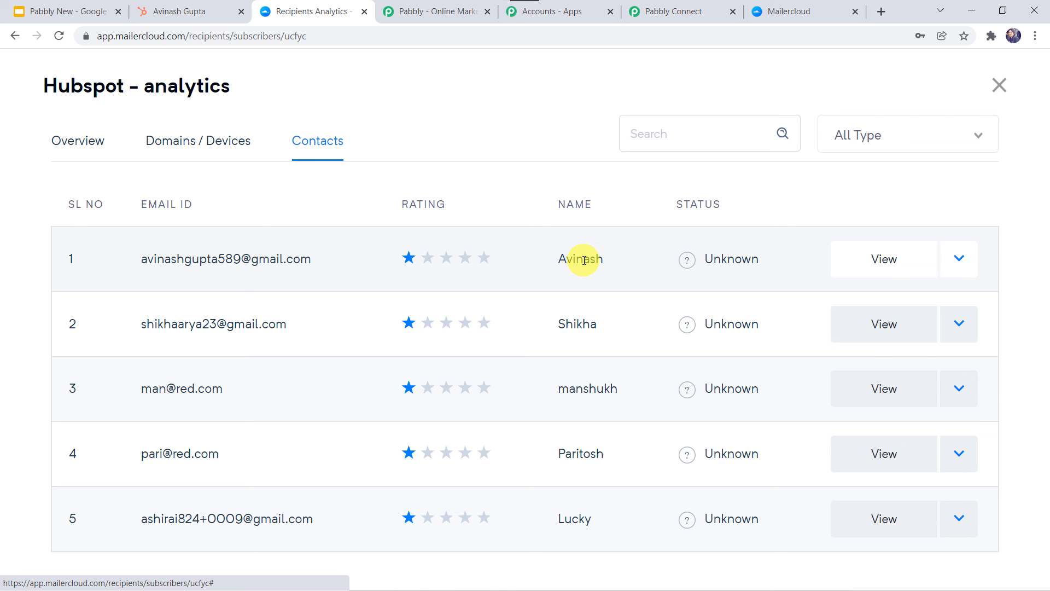
Collapse the Mailercloud action and HubSpot CRM trigger cards in the Pabbly Connect workflow
{"action": "left_click", "coordinate": [677, 11]}
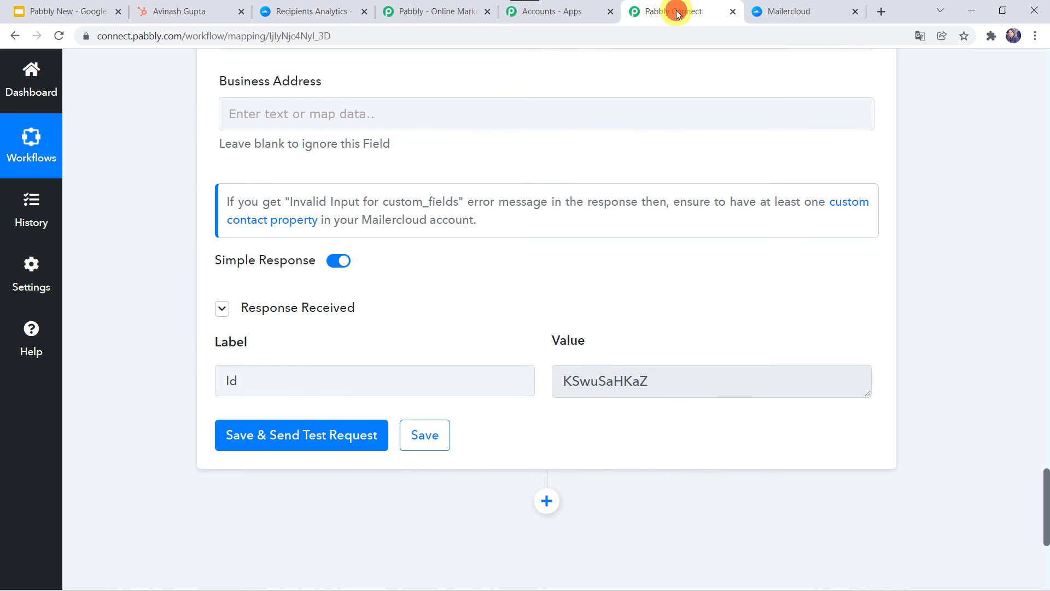
{"action": "scroll", "coordinate": [366, 144], "scroll_direction": "up", "scroll_amount": 8}
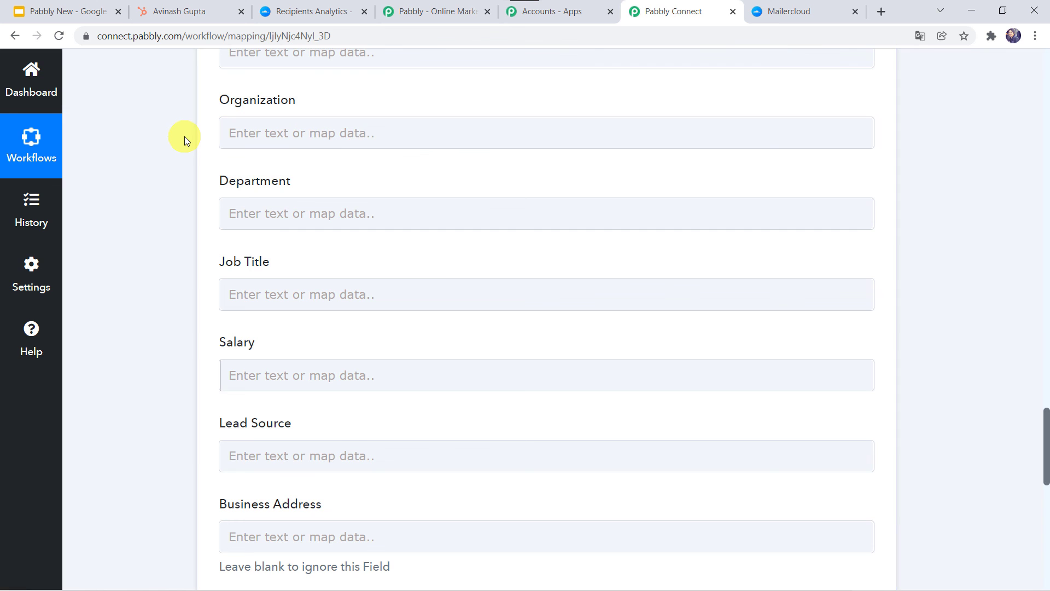
{"action": "scroll", "coordinate": [185, 136], "scroll_direction": "up", "scroll_amount": 10}
{"action": "scroll", "coordinate": [185, 136], "scroll_direction": "up", "scroll_amount": 14}
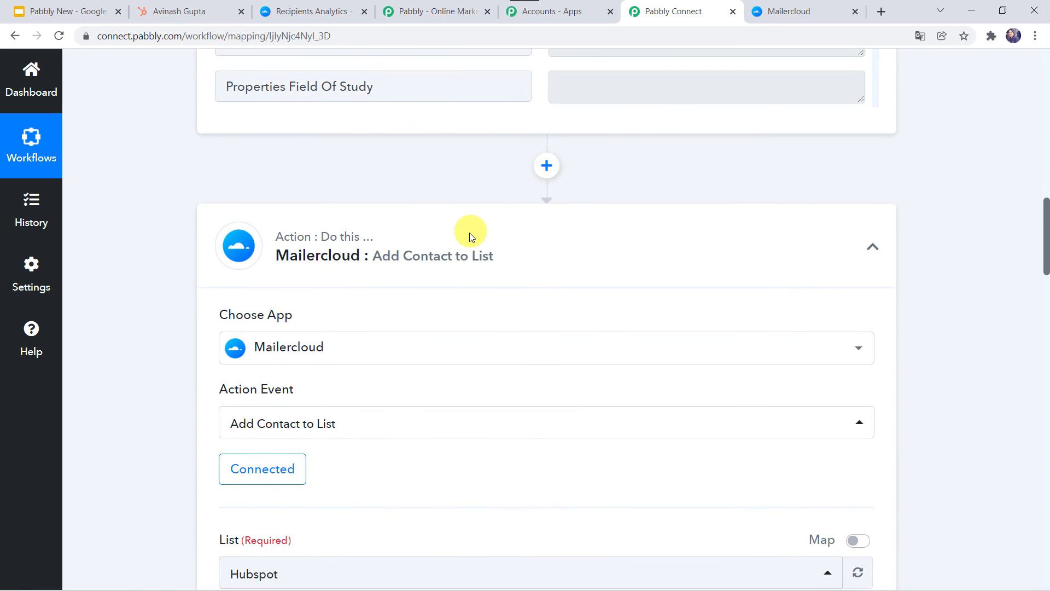
{"action": "left_click", "coordinate": [471, 236]}
{"action": "scroll", "coordinate": [471, 236], "scroll_direction": "up", "scroll_amount": 12}
{"action": "left_click", "coordinate": [447, 290]}
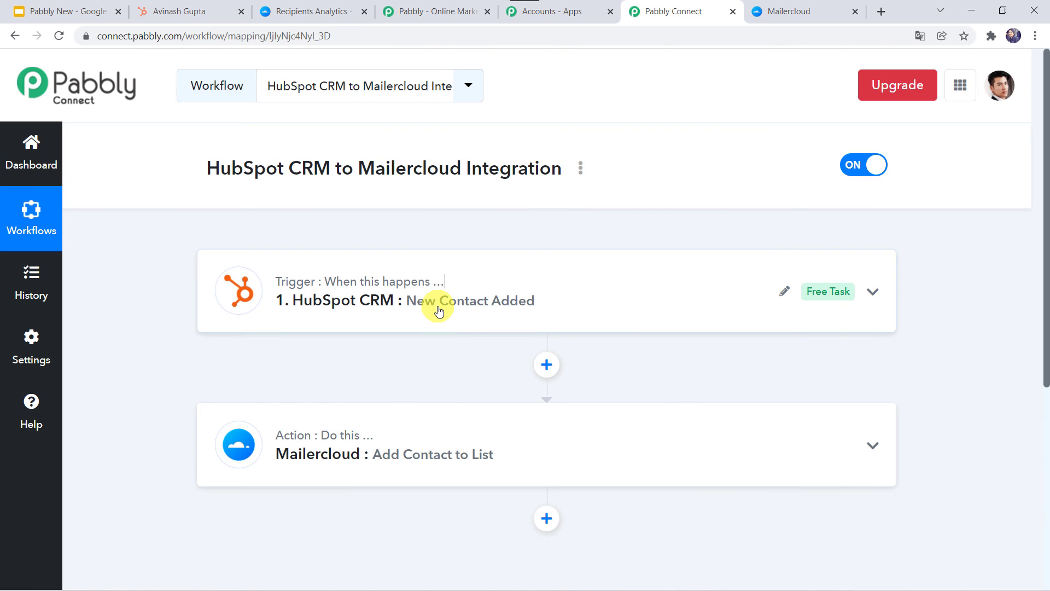